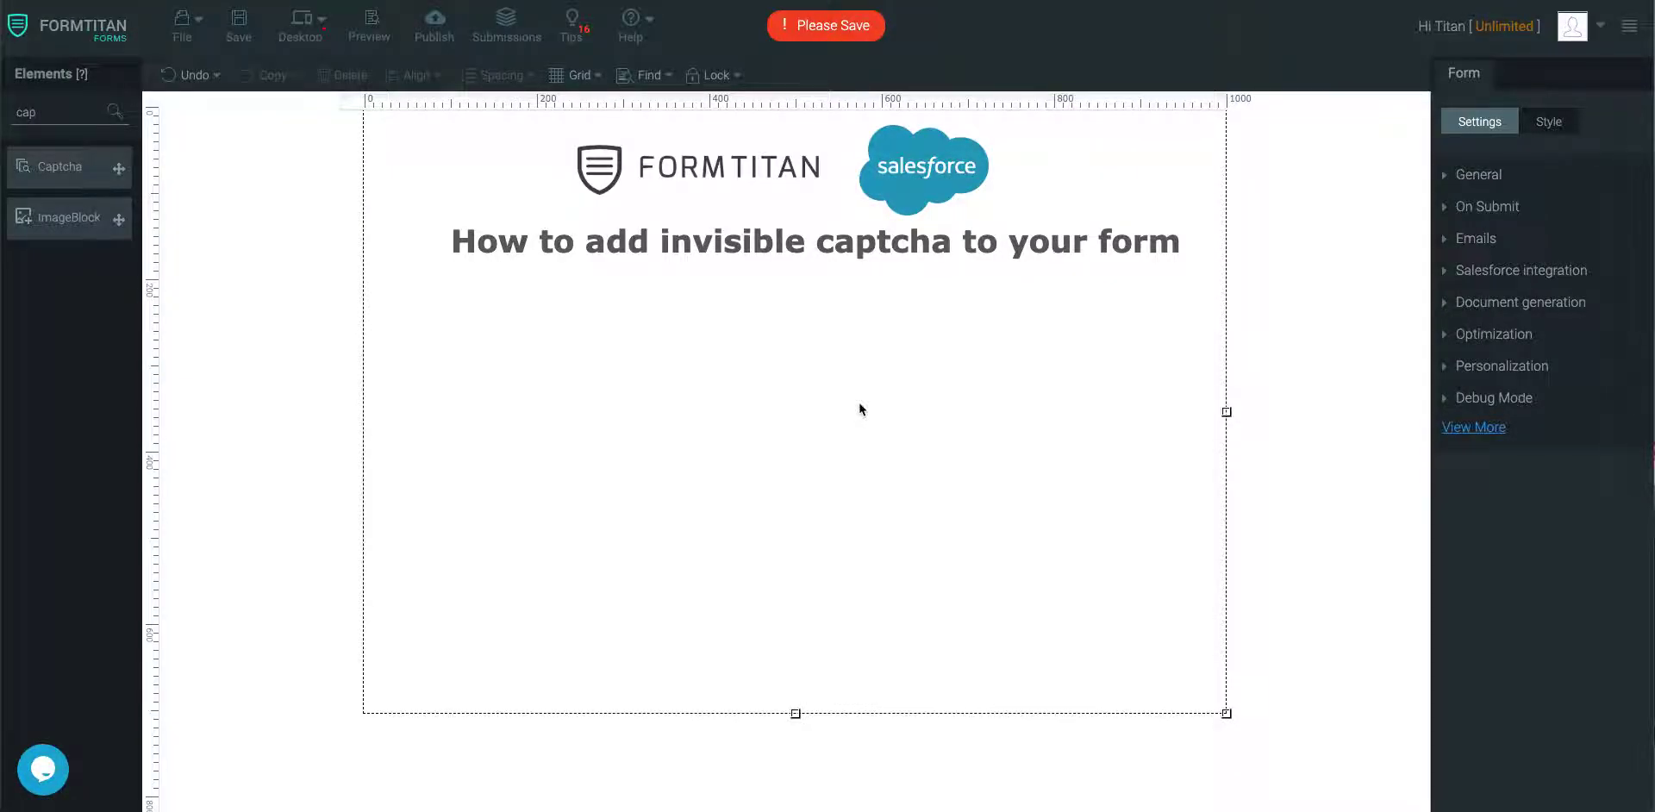
Save the form and clear the 'cap' text from the Elements search
click(237, 26)
drag(63, 112, 13, 113)
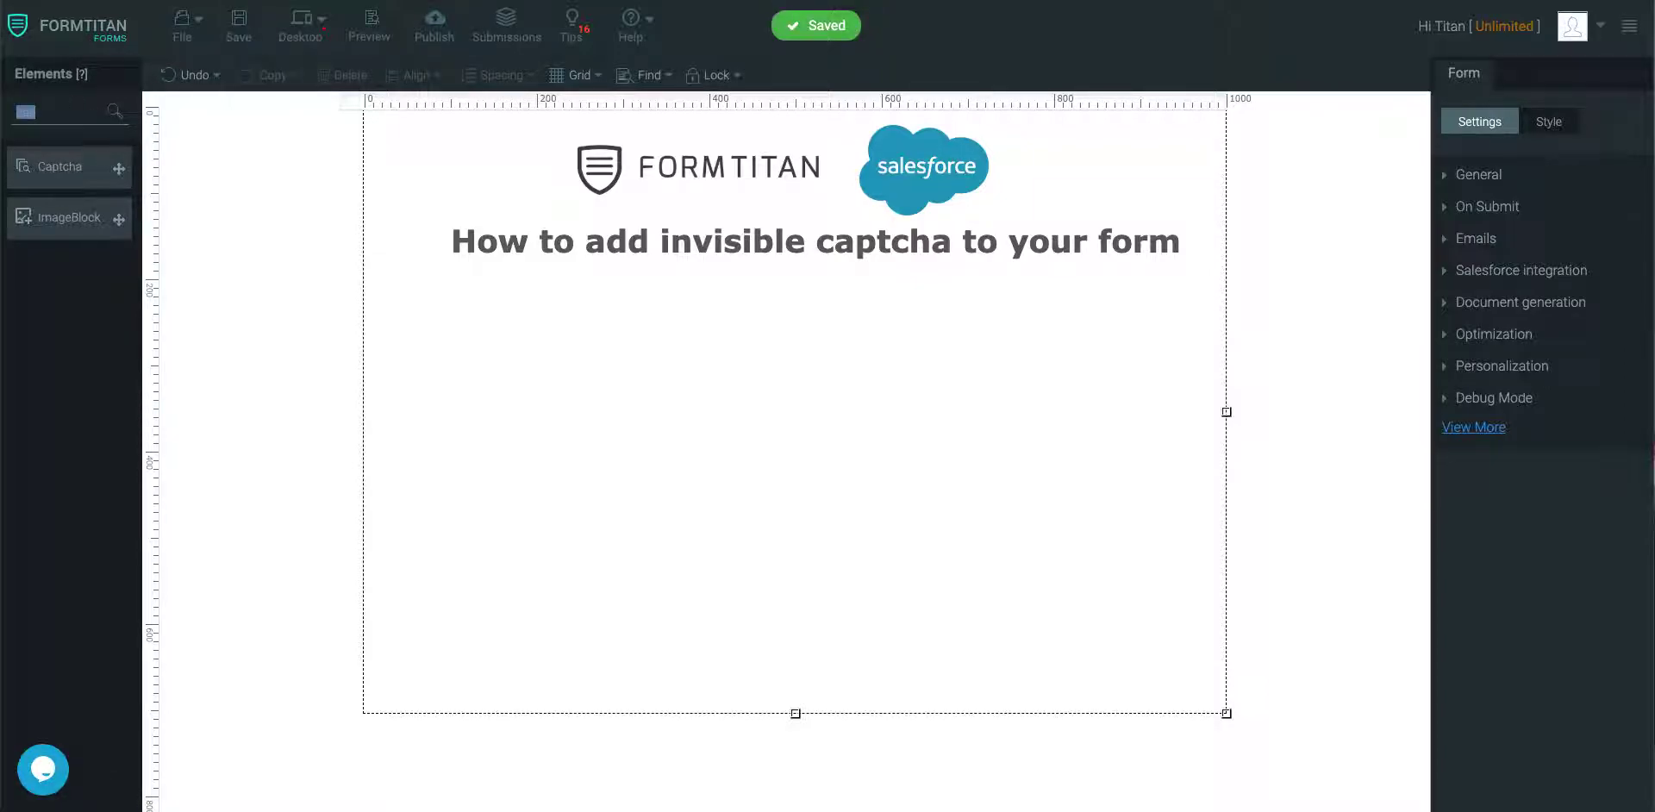
key(BackSpace)
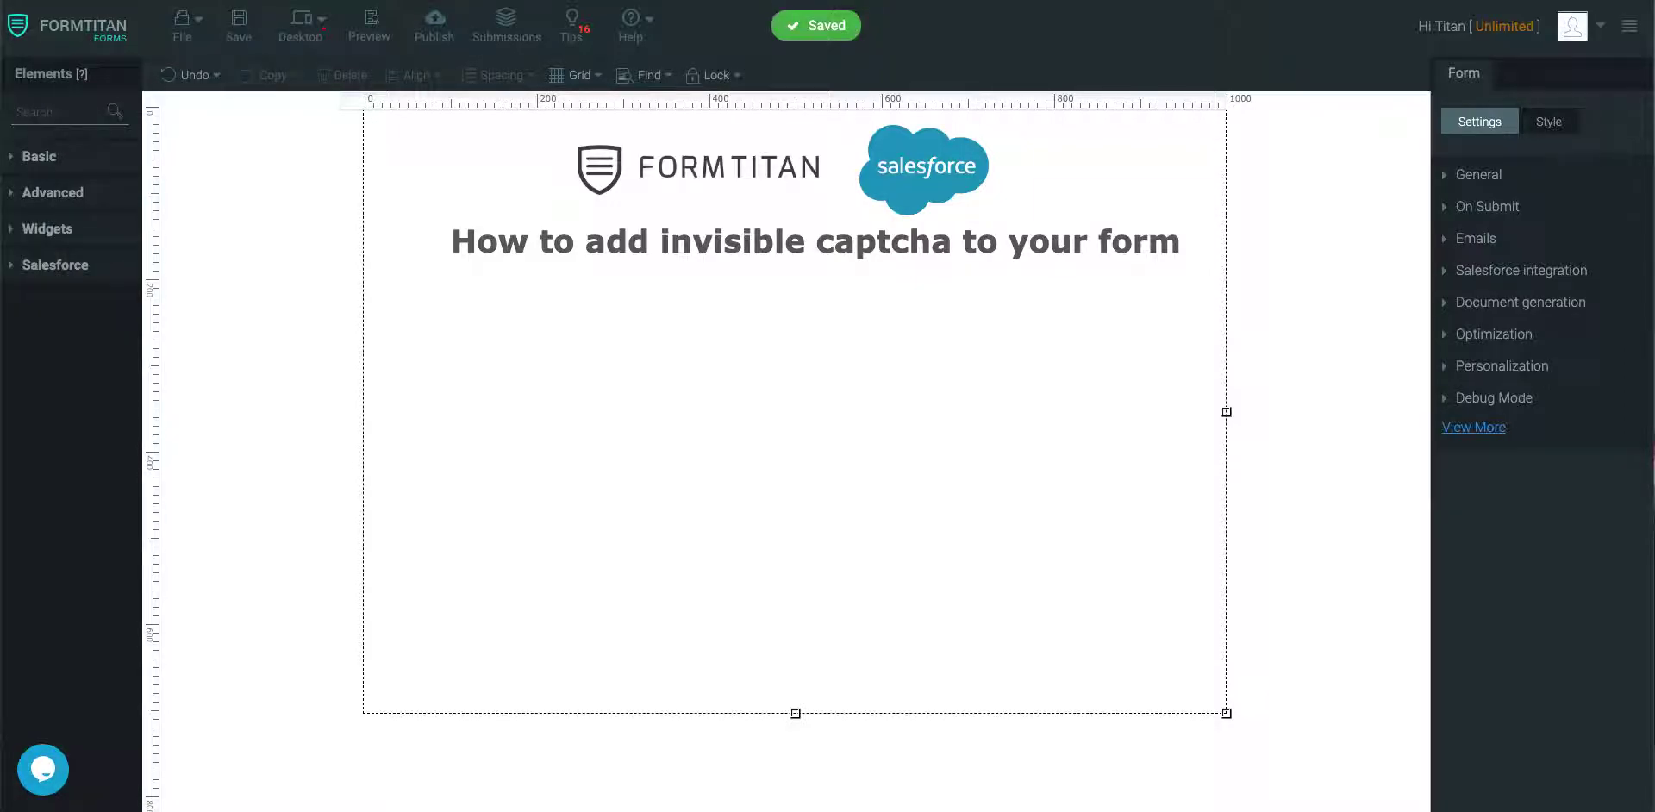
Add a Full Name field below the title and an Email field beneath it
text(fu)
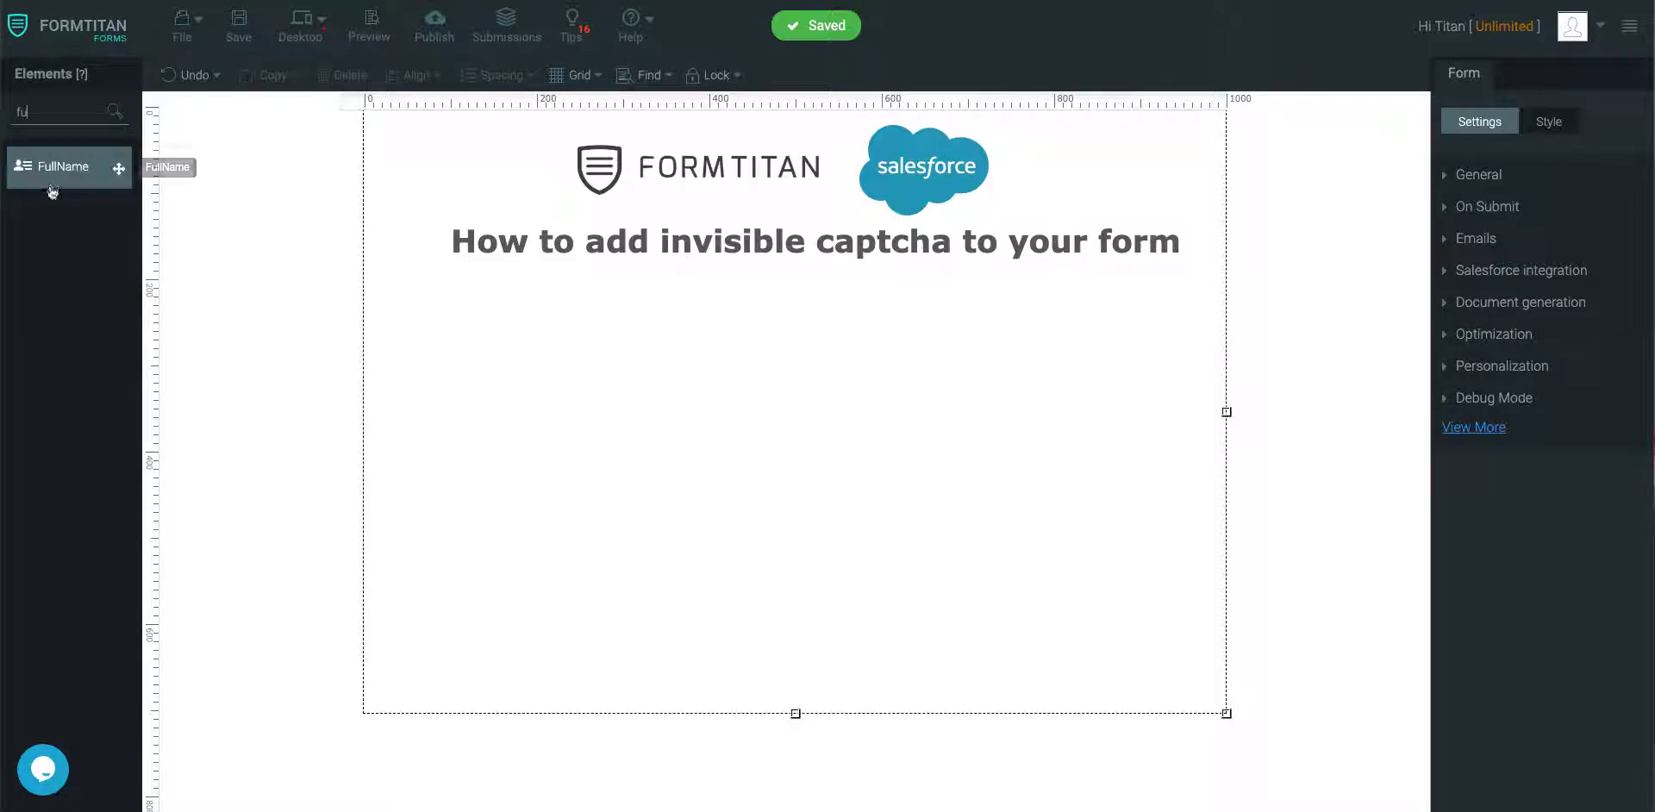
drag(51, 168, 603, 320)
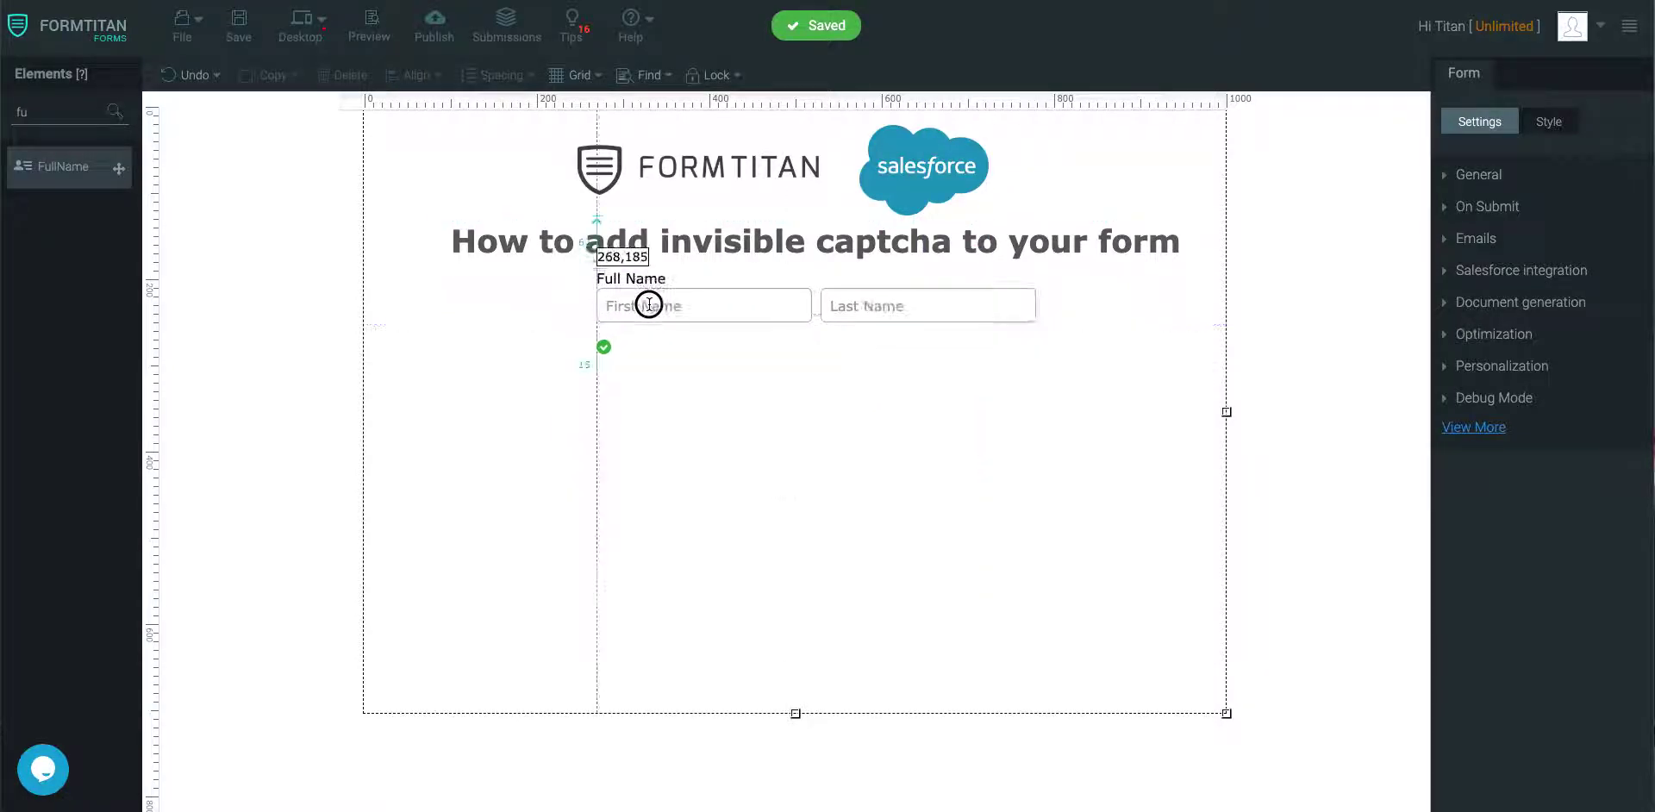
drag(603, 320, 647, 307)
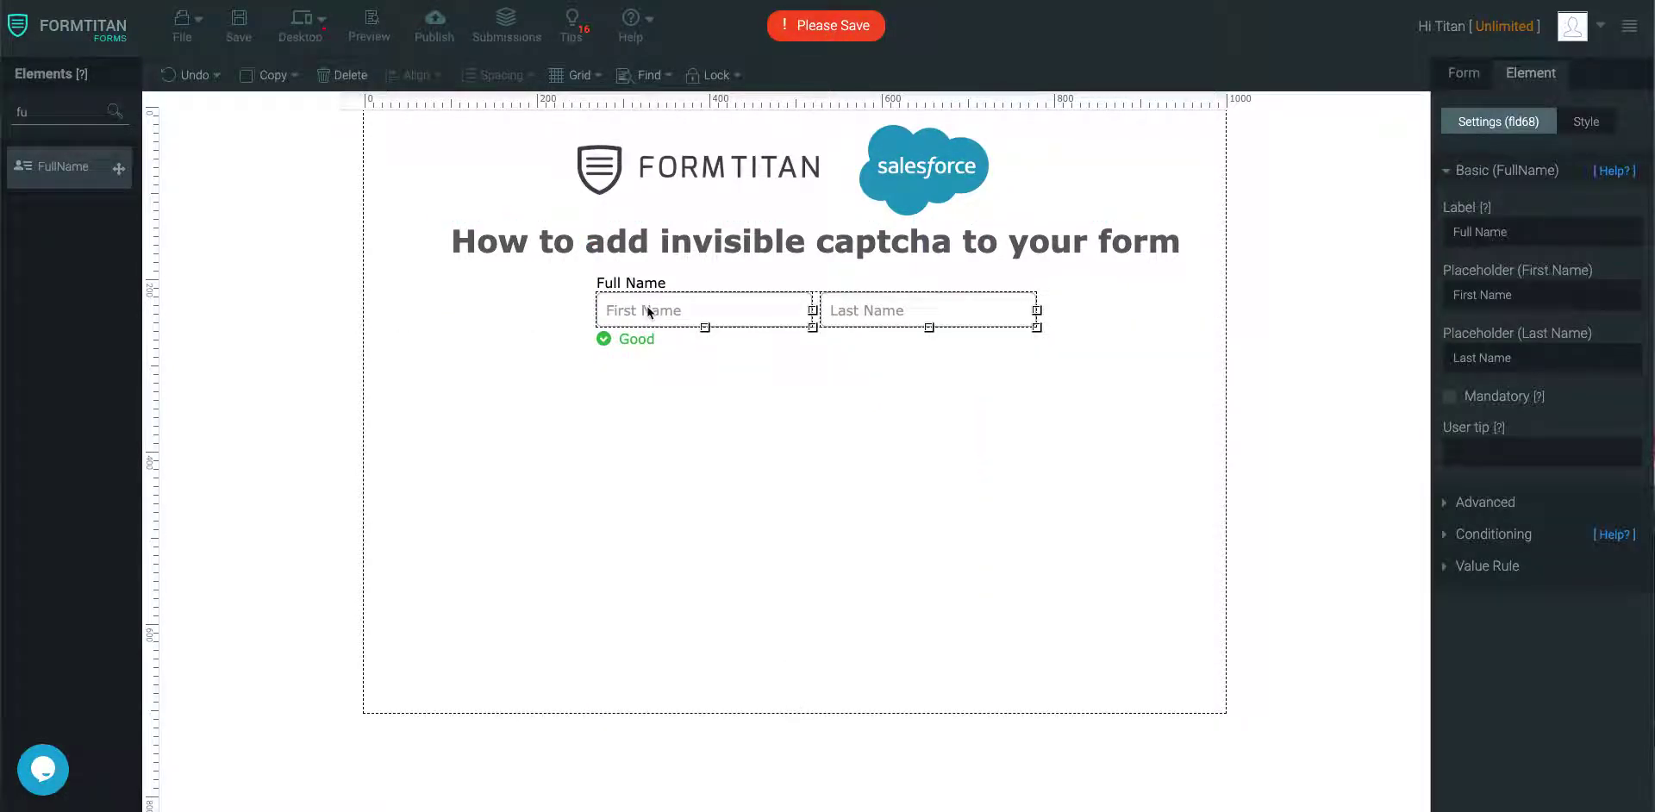
key(BackSpace)
key(BackSpace)
text(email)
mouse_move(52, 166)
mouse_down()
mouse_move(446, 374)
mouse_move(794, 377)
mouse_up()
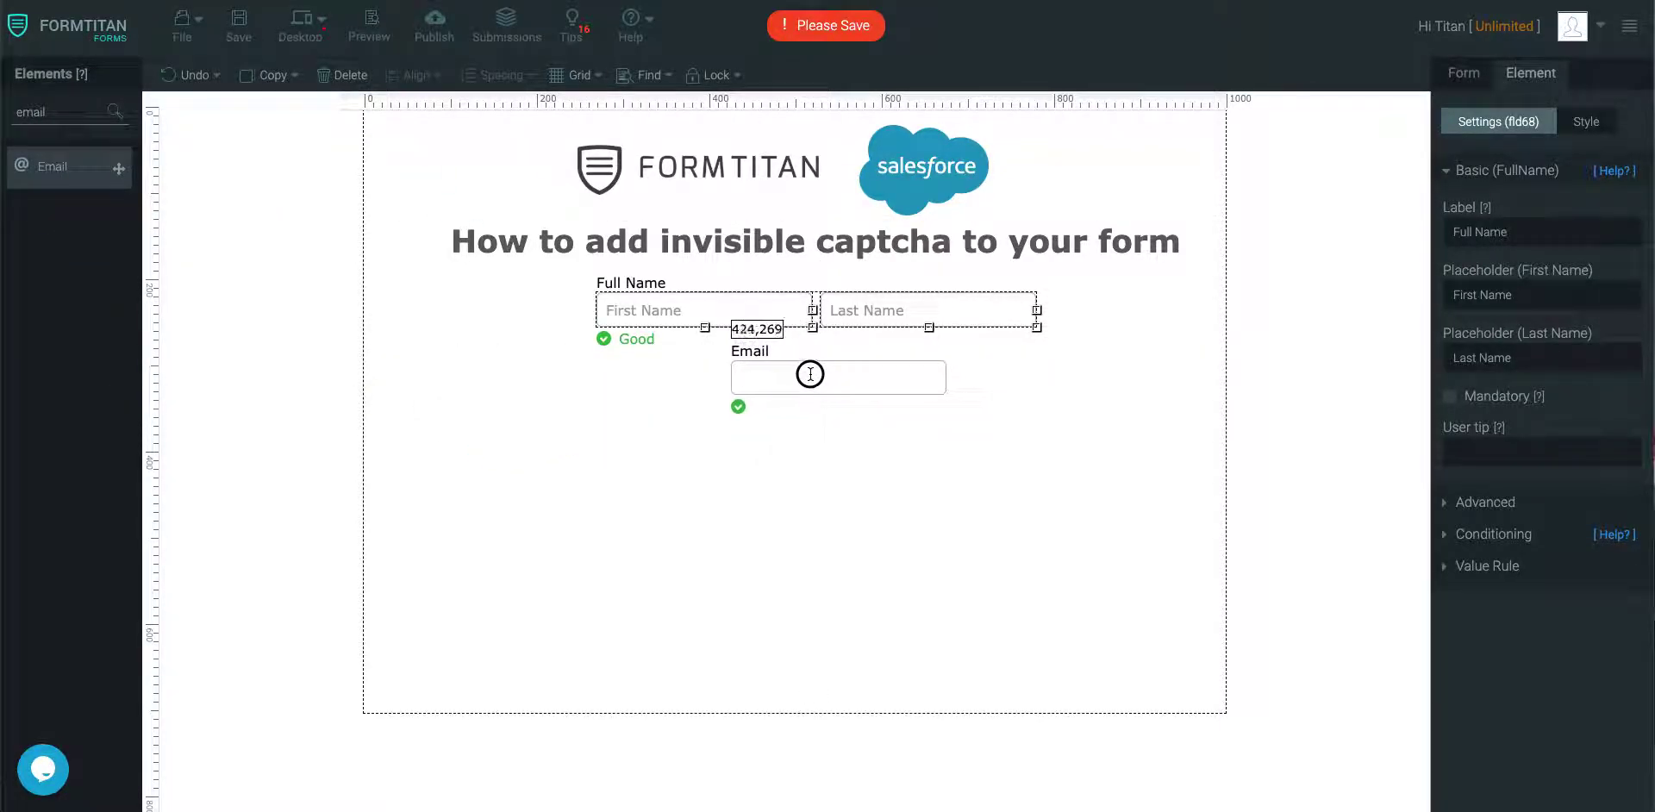
Add a Submit button below Email, set its type to submit, and save
double_click(46, 110)
text(butt)
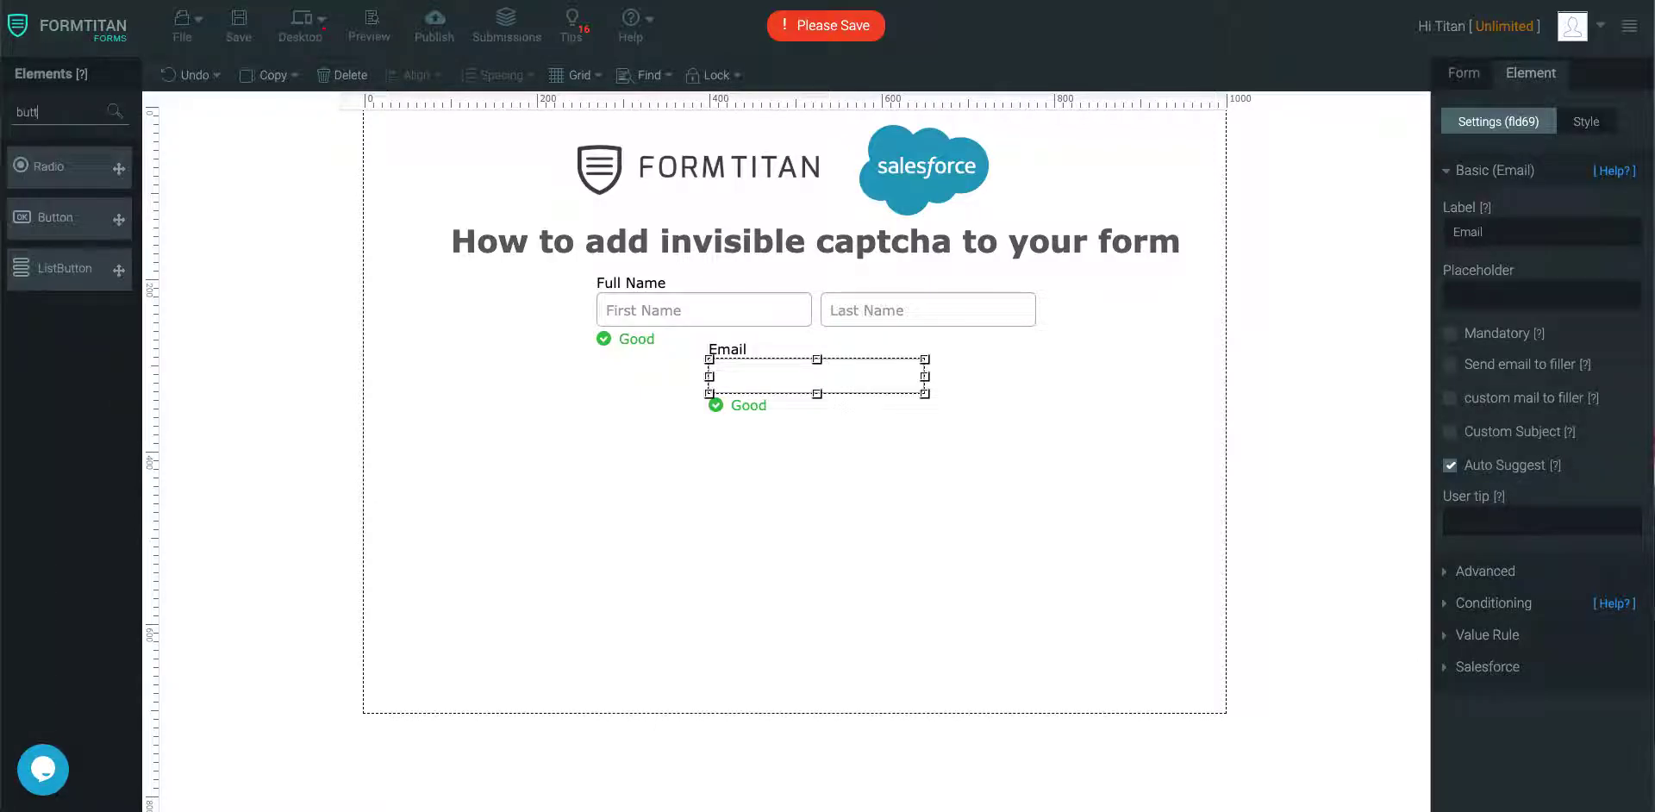
drag(80, 223, 790, 472)
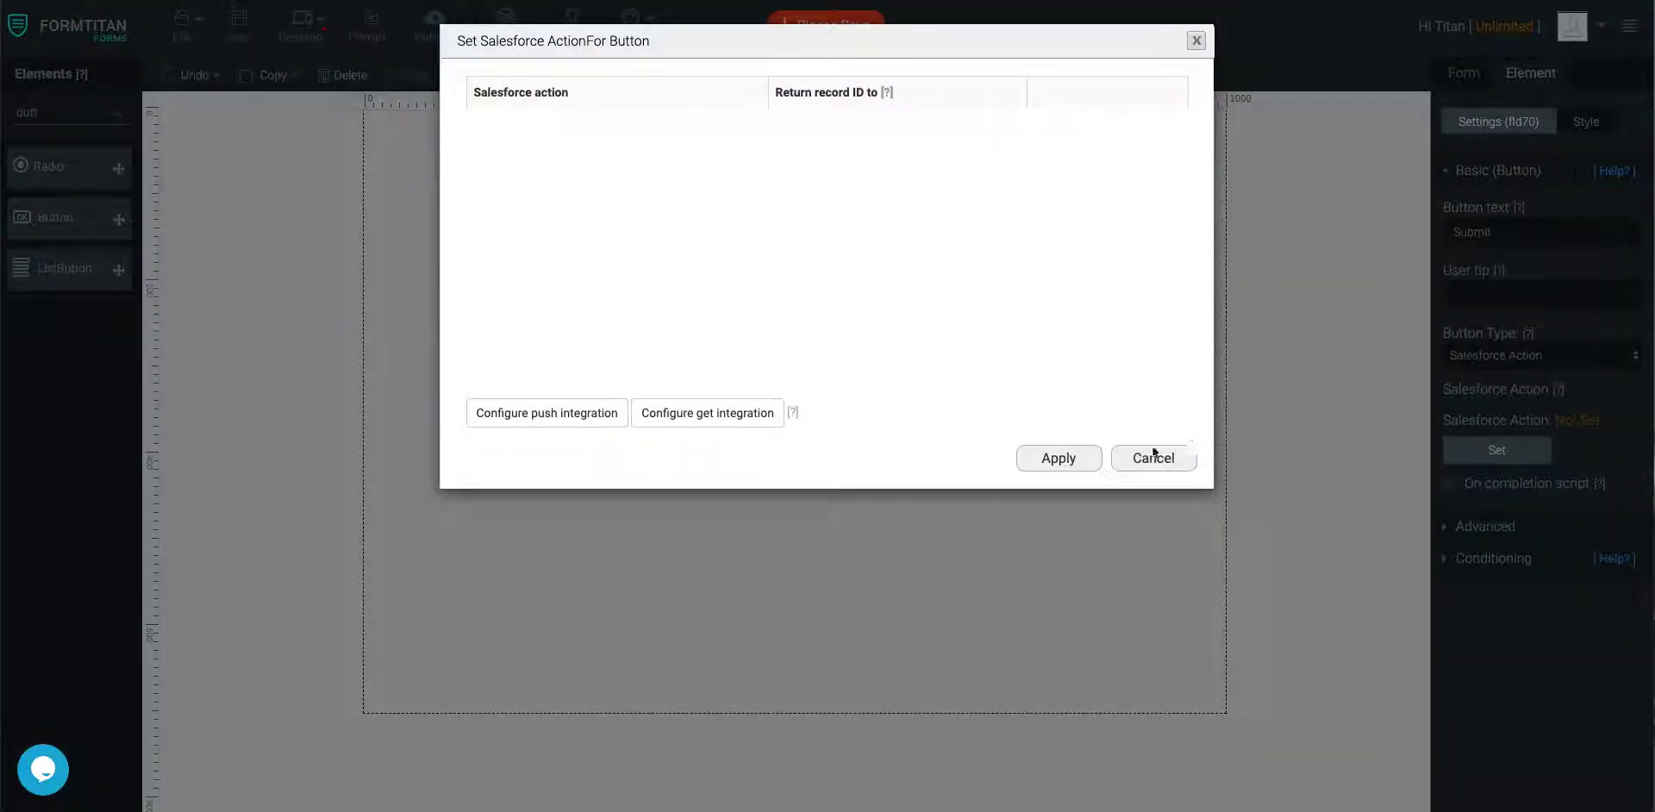
click(1152, 457)
click(1546, 349)
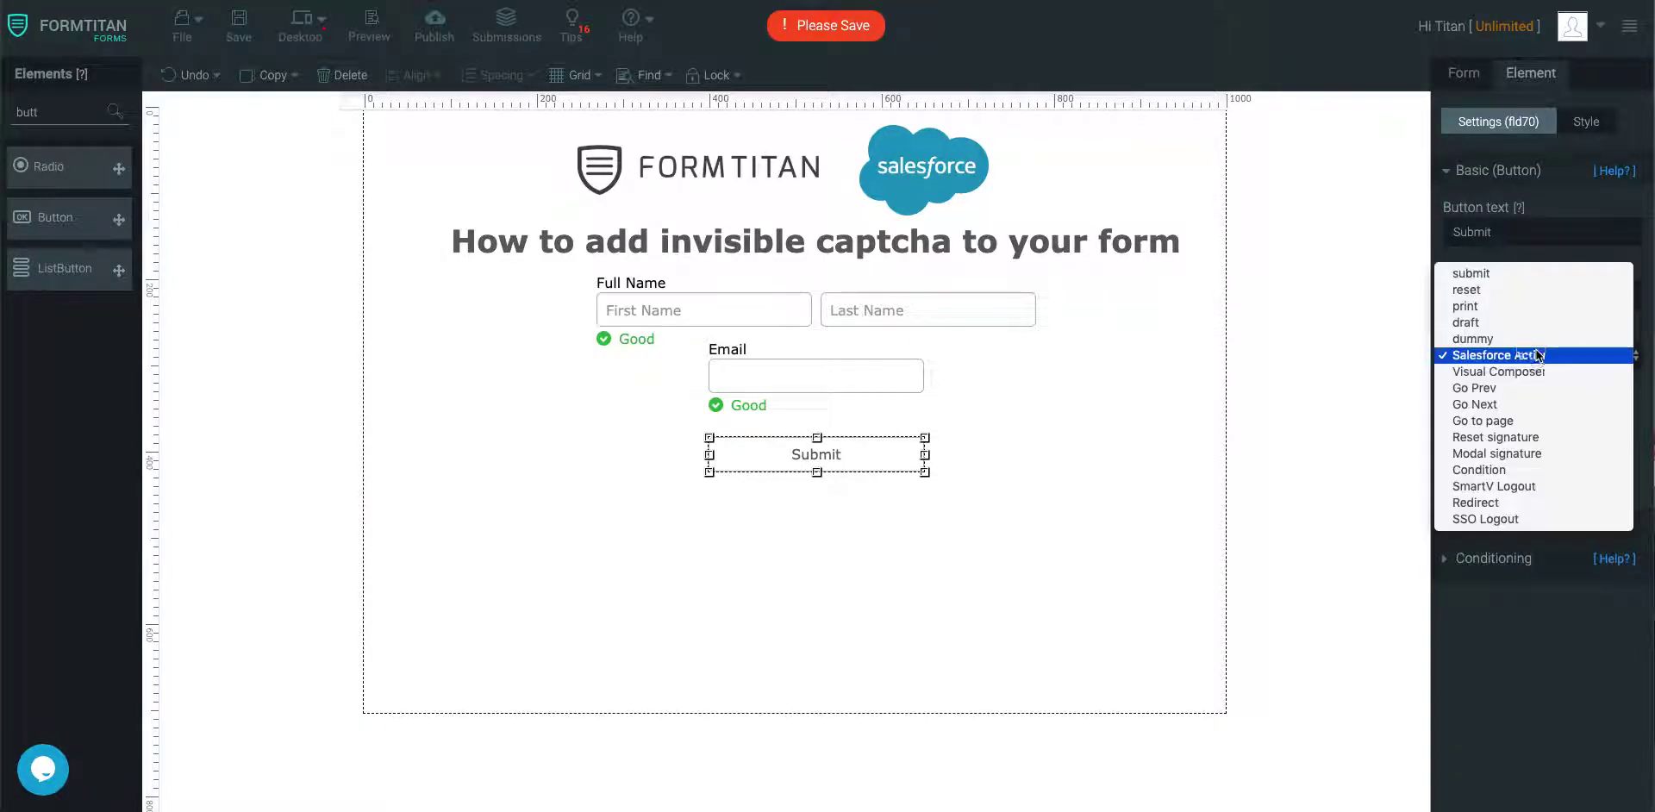
click(1546, 280)
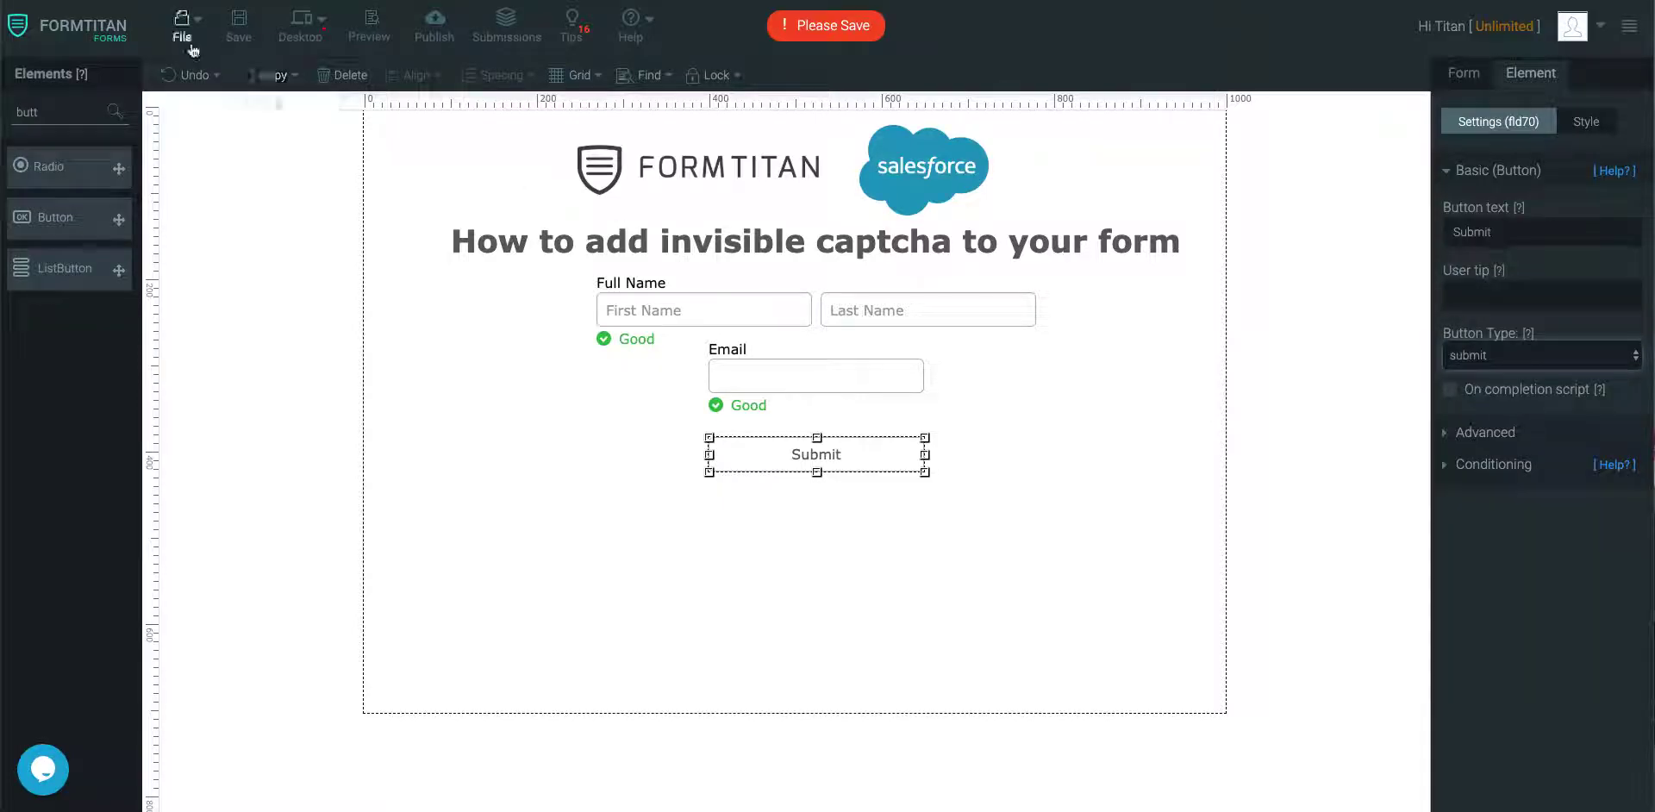
click(239, 24)
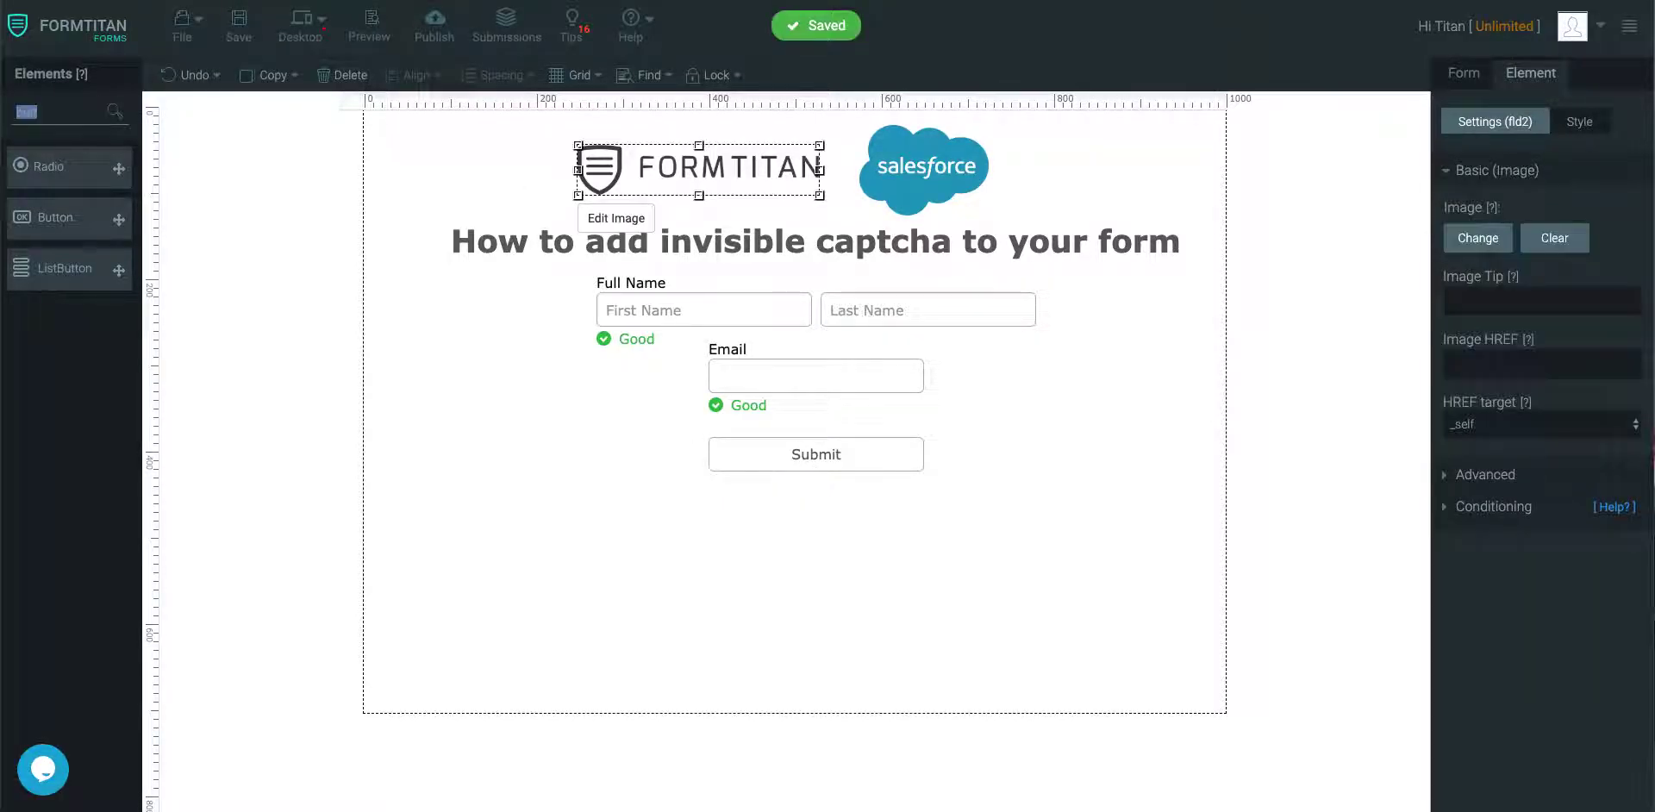
Place a Captcha element at the form's lower left and save the form
text(cap)
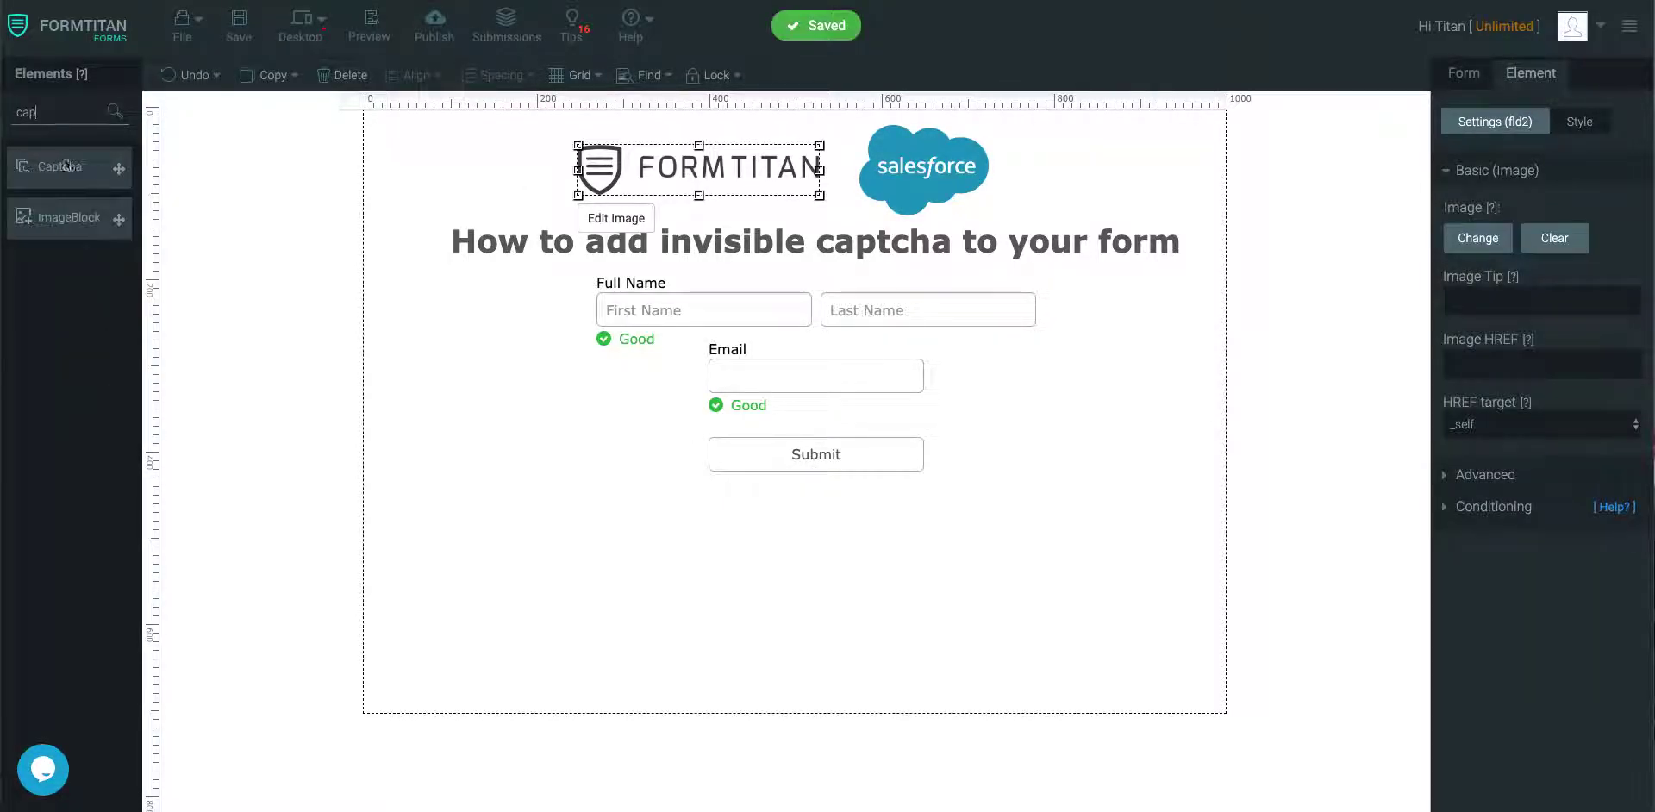
drag(138, 222, 418, 143)
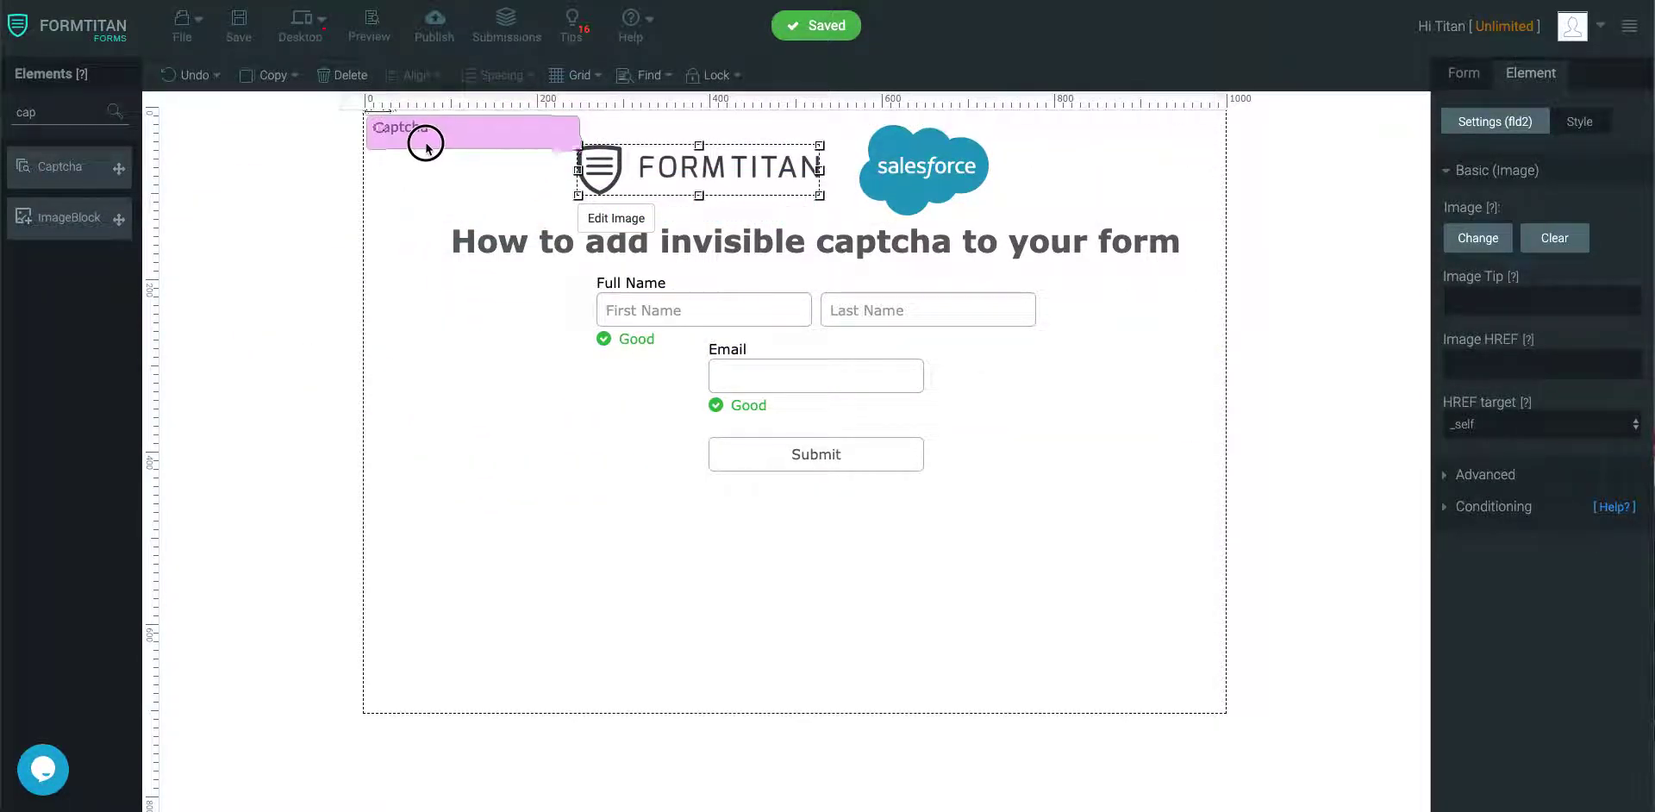
mouse_move(418, 143)
mouse_down()
mouse_move(467, 636)
mouse_move(437, 690)
mouse_up()
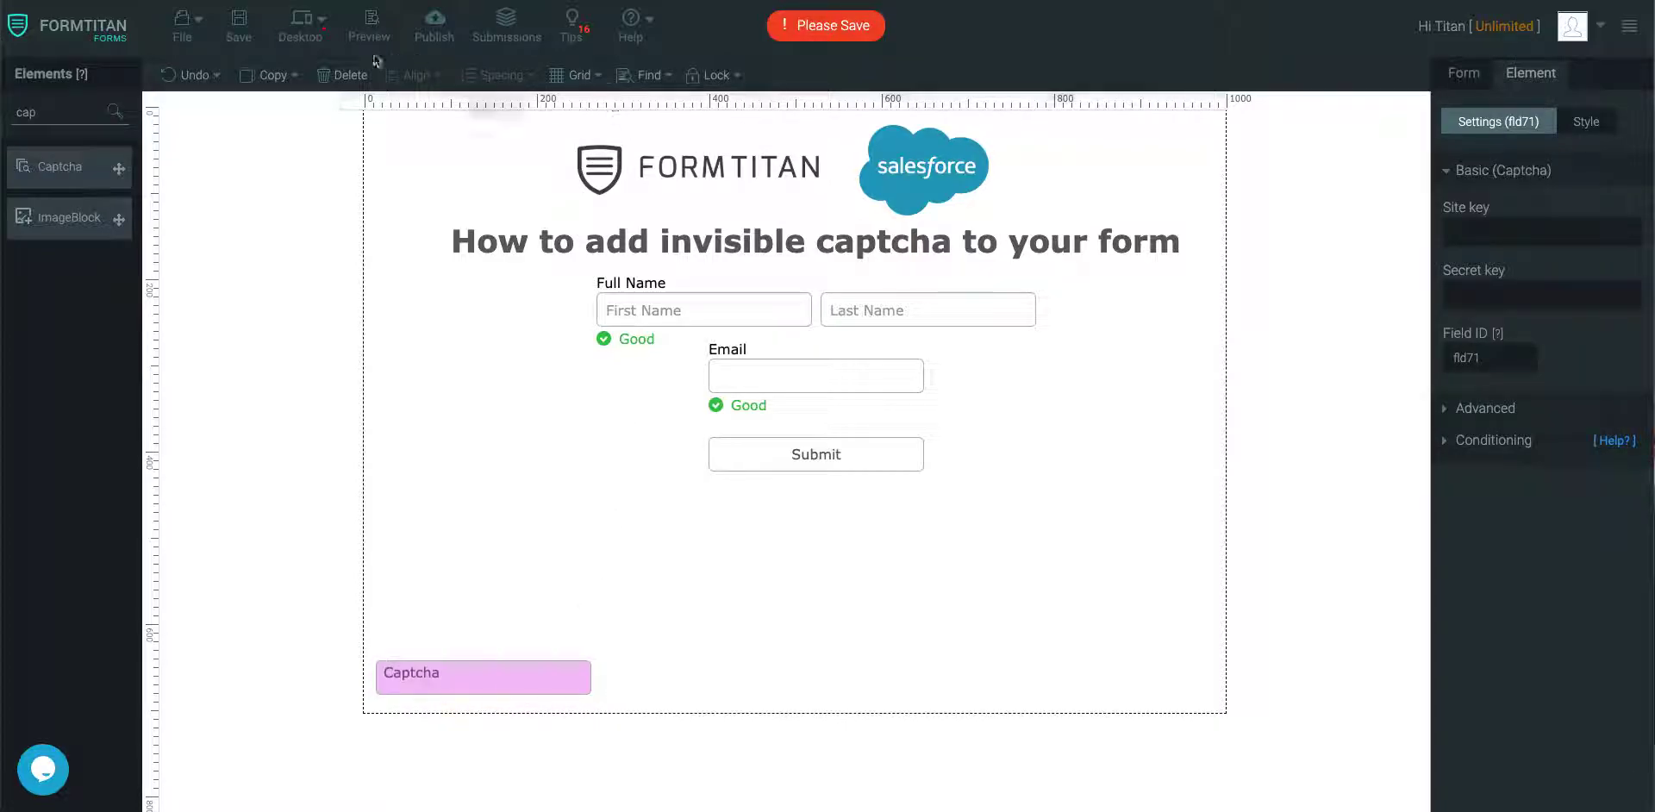
click(239, 26)
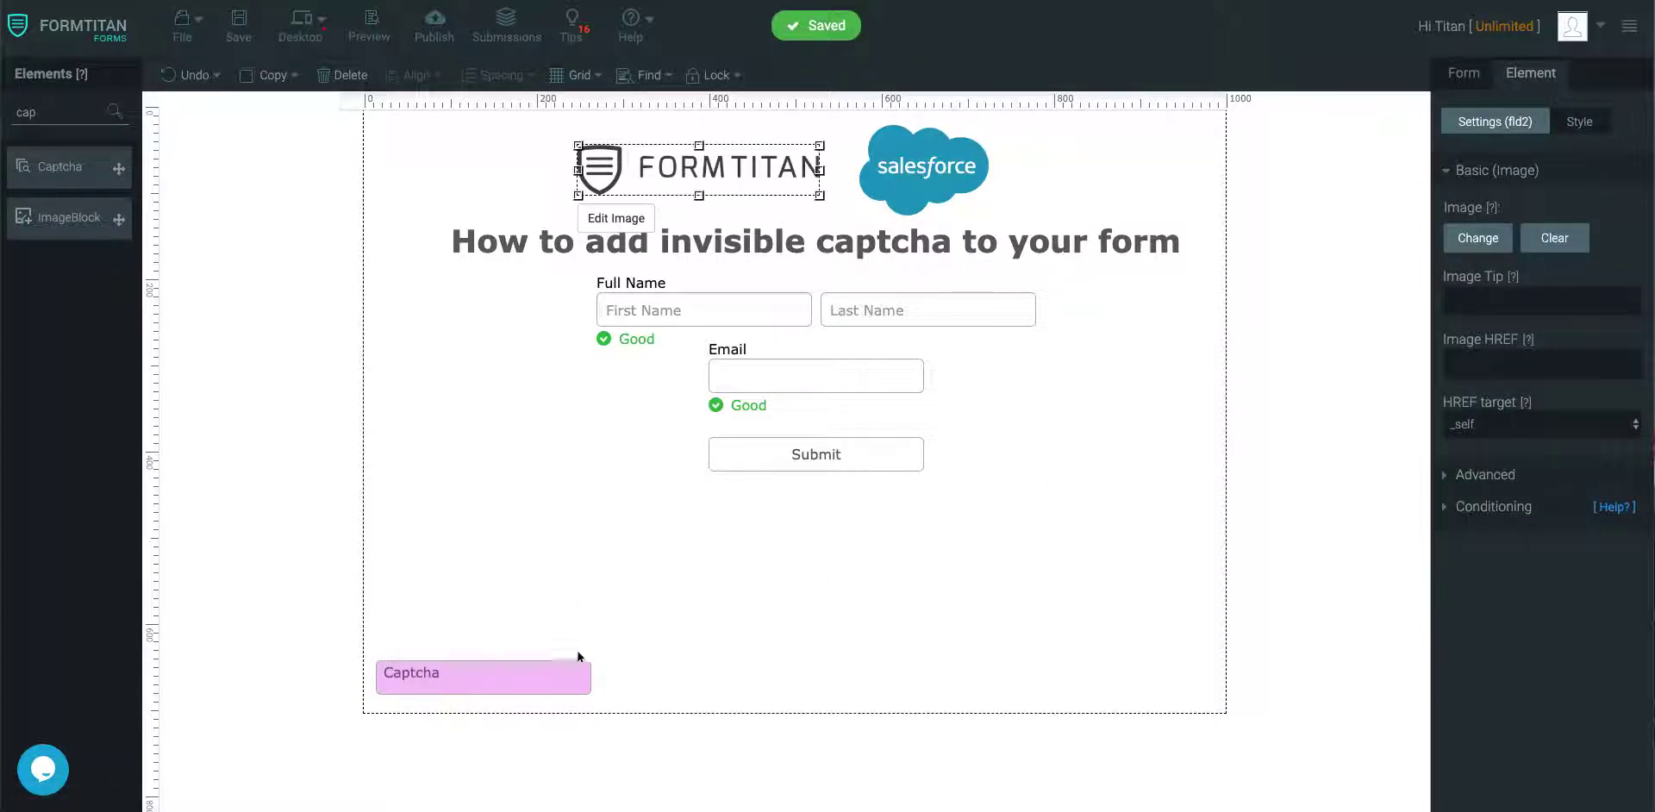
Select the Captcha and bring up its empty Site key and Secret key fields
click(565, 676)
click(1519, 240)
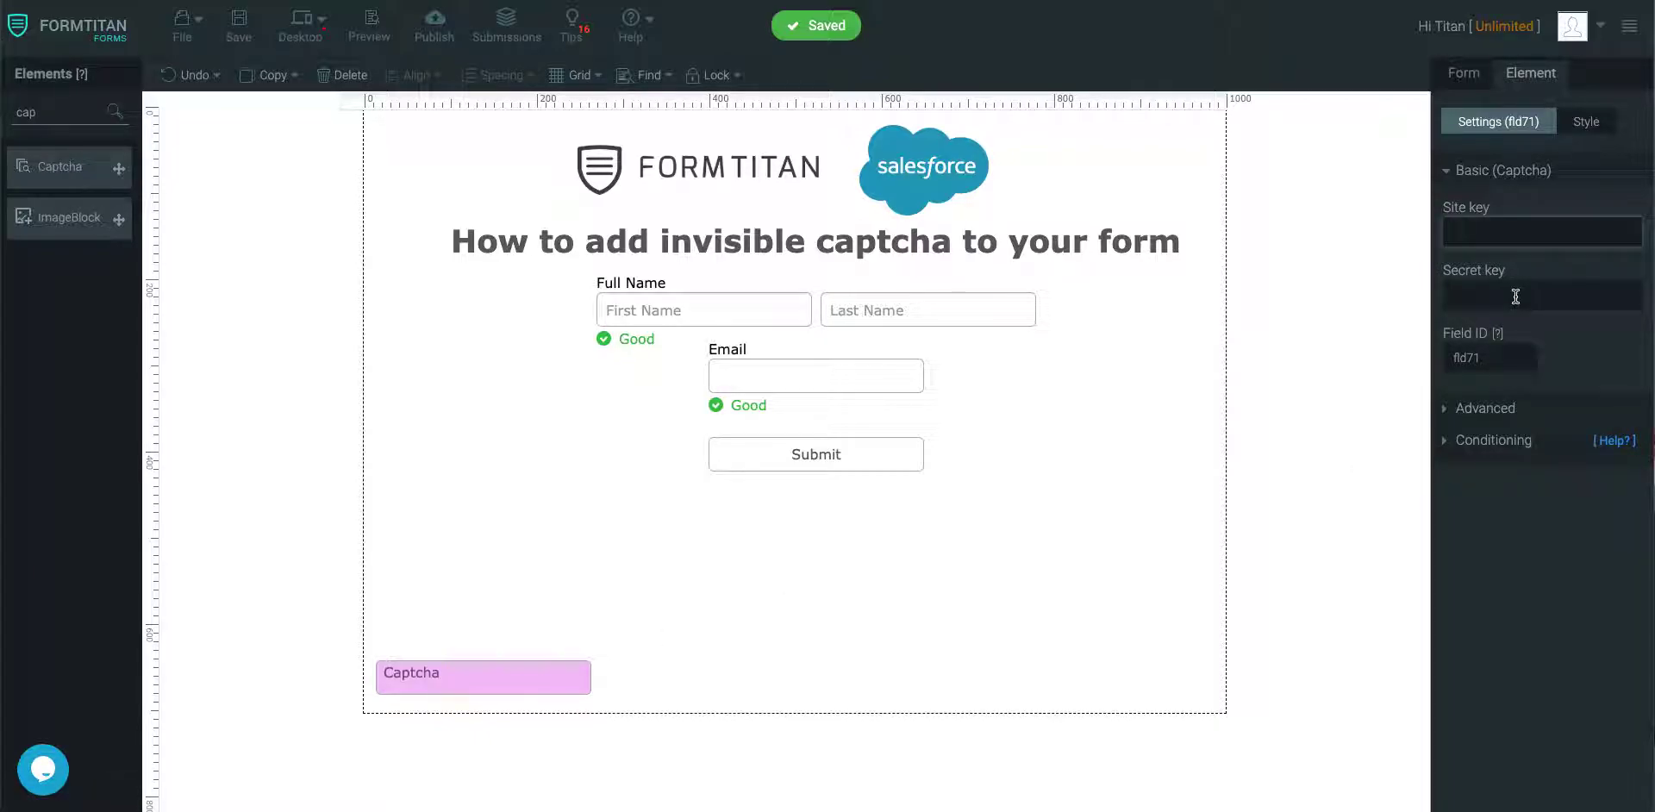
click(1522, 226)
click(1509, 287)
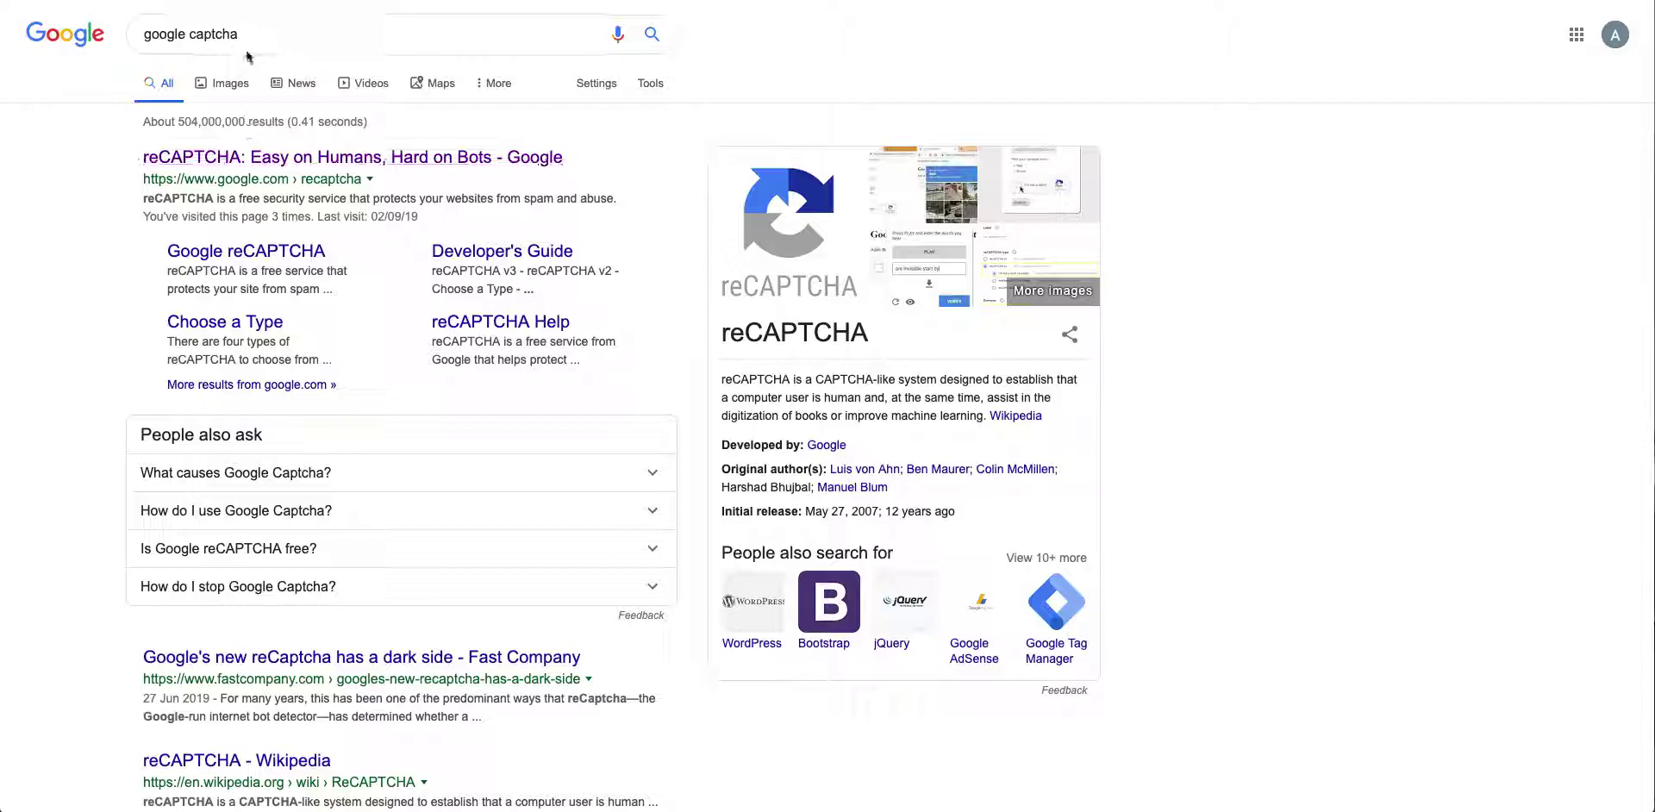
Open the 'reCAPTCHA: Easy on Humans, Hard on Bots' result and its Admin console
click(294, 161)
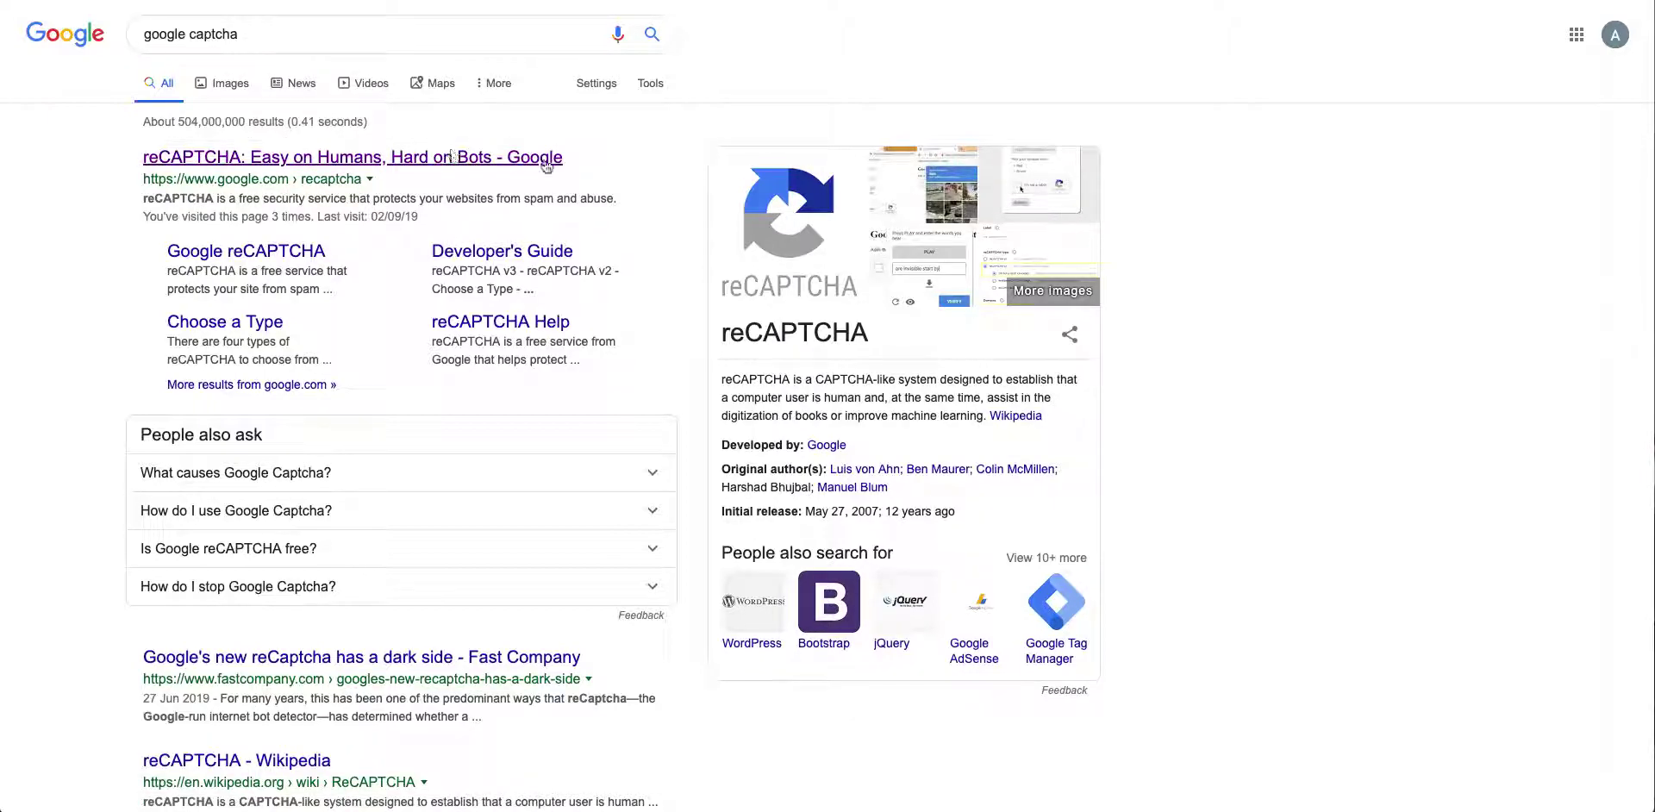
click(368, 155)
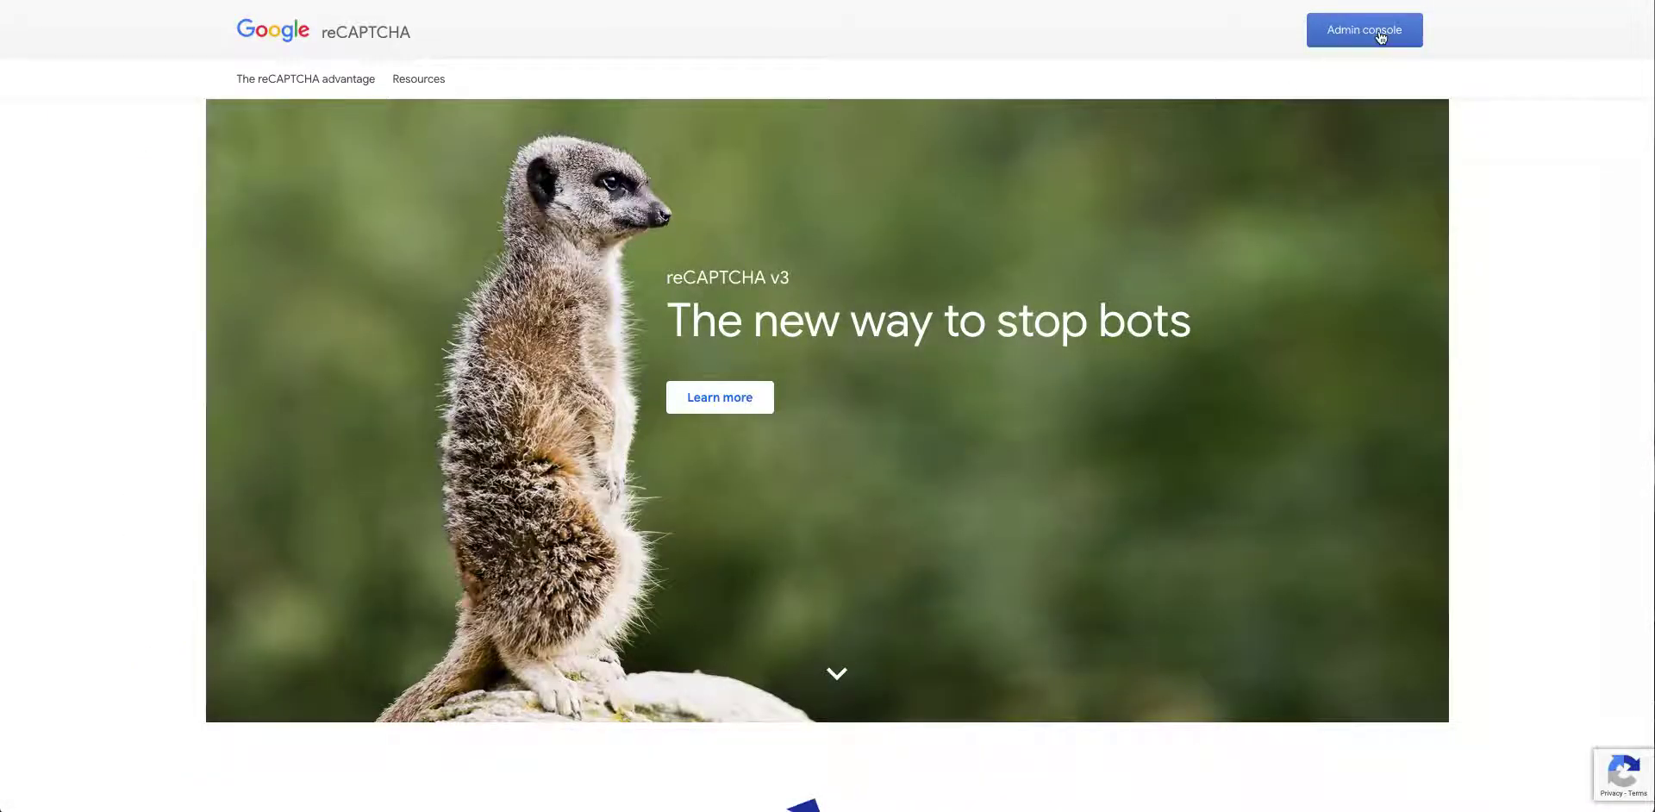
click(1380, 36)
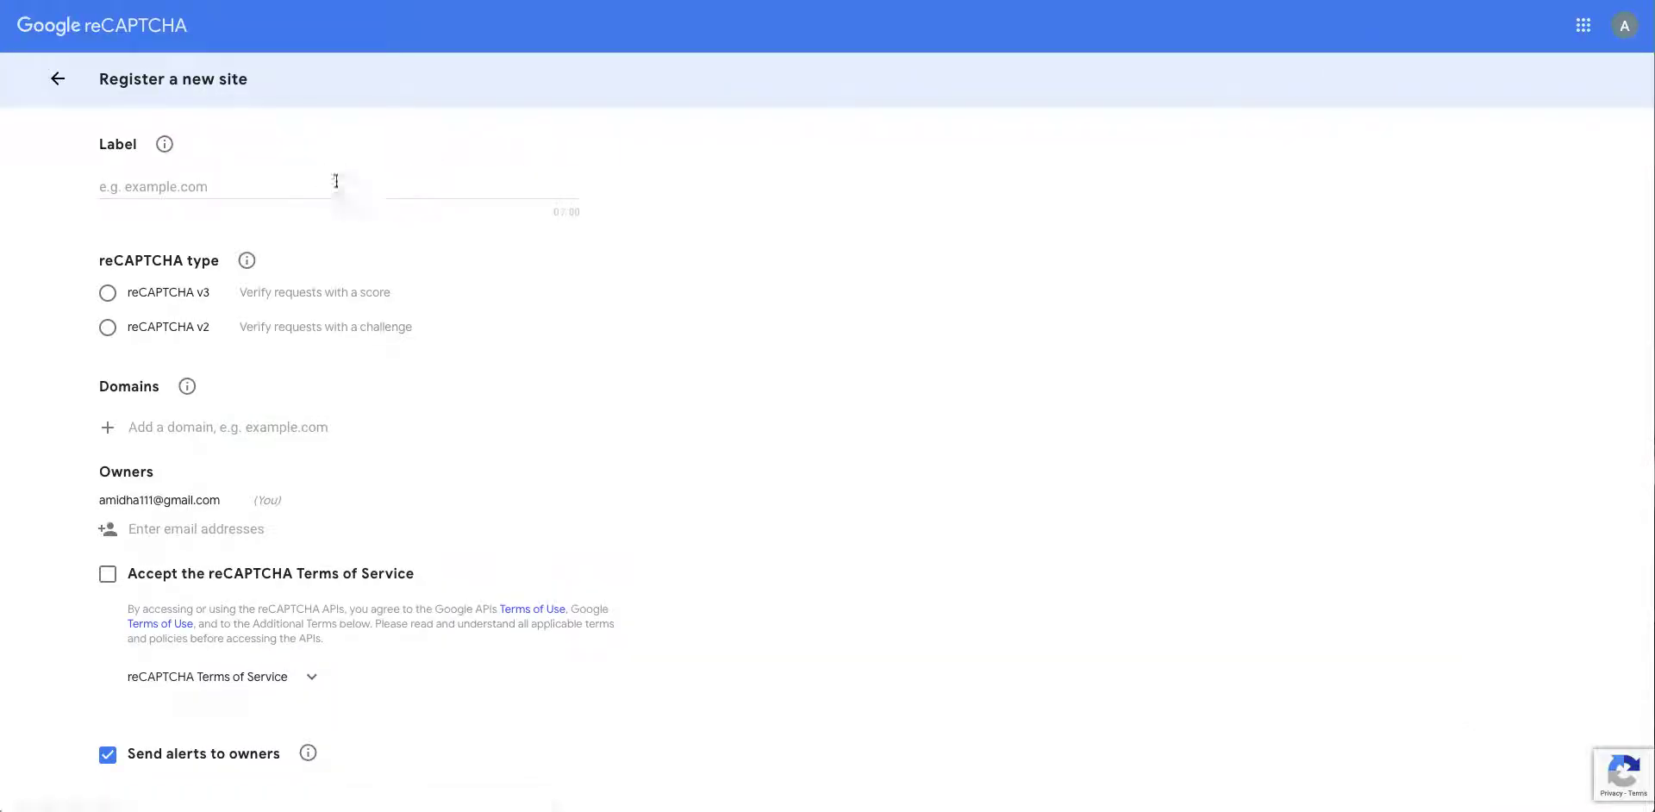
Label the new site 'Formtitan Captcha' and choose reCAPTCHA v2 with the Invisible badge
click(337, 186)
text(Formtitan Captcha)
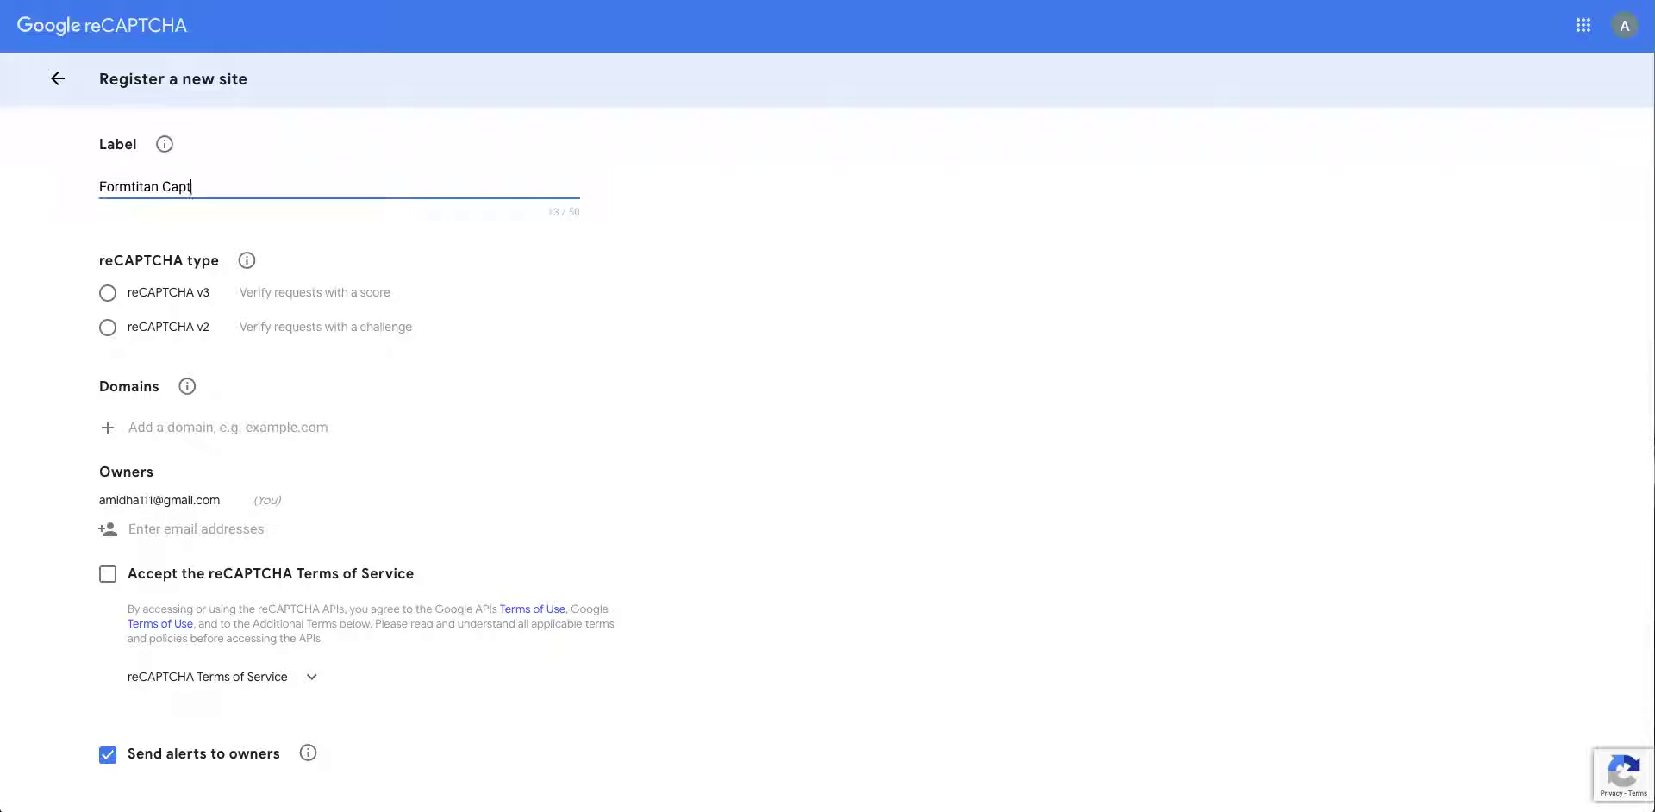
click(106, 329)
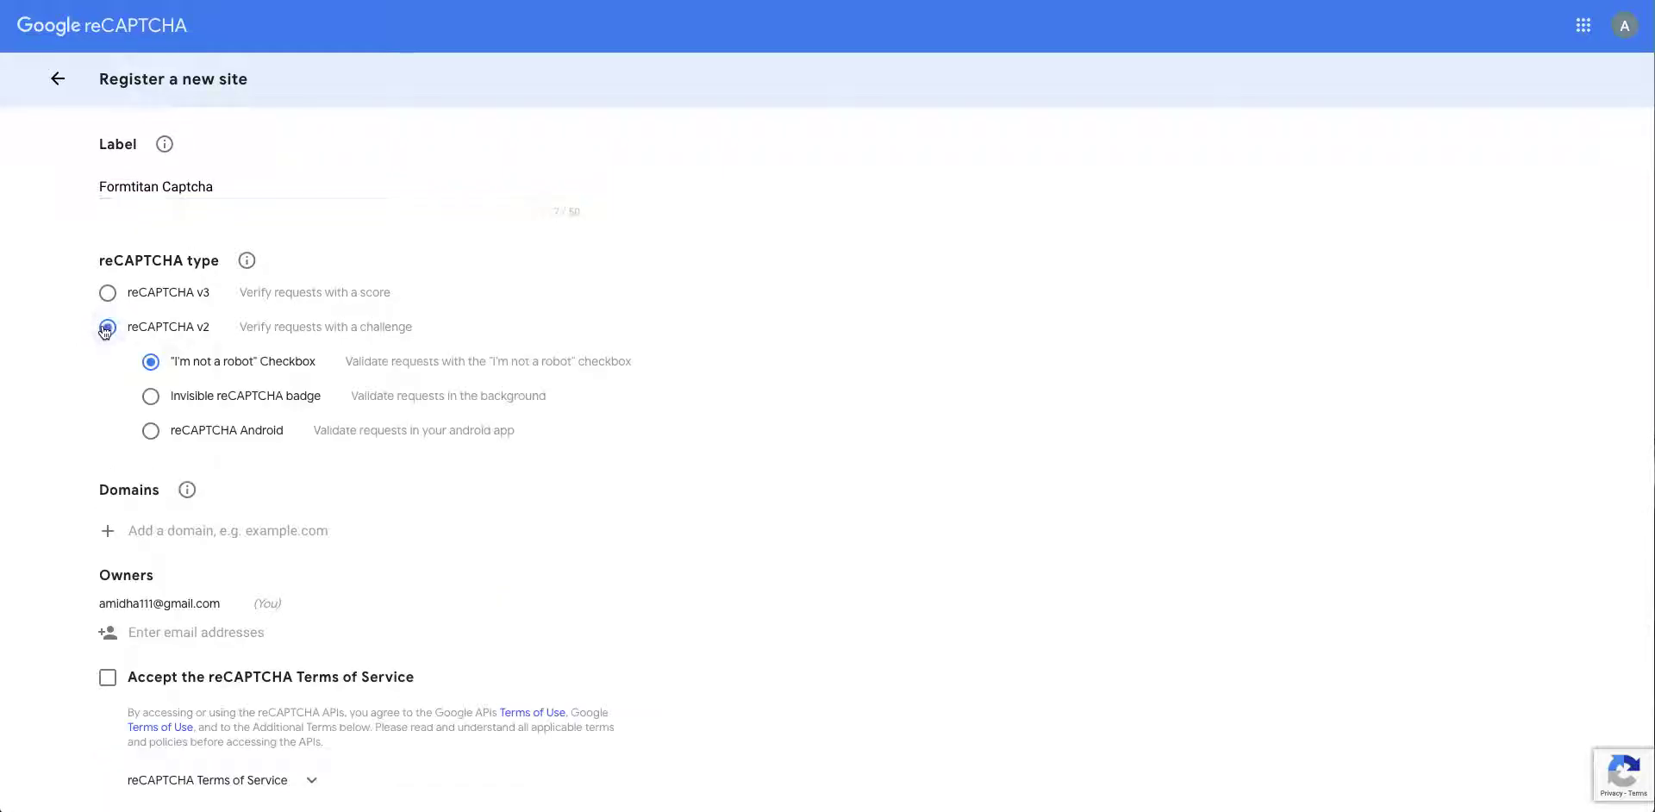
click(166, 397)
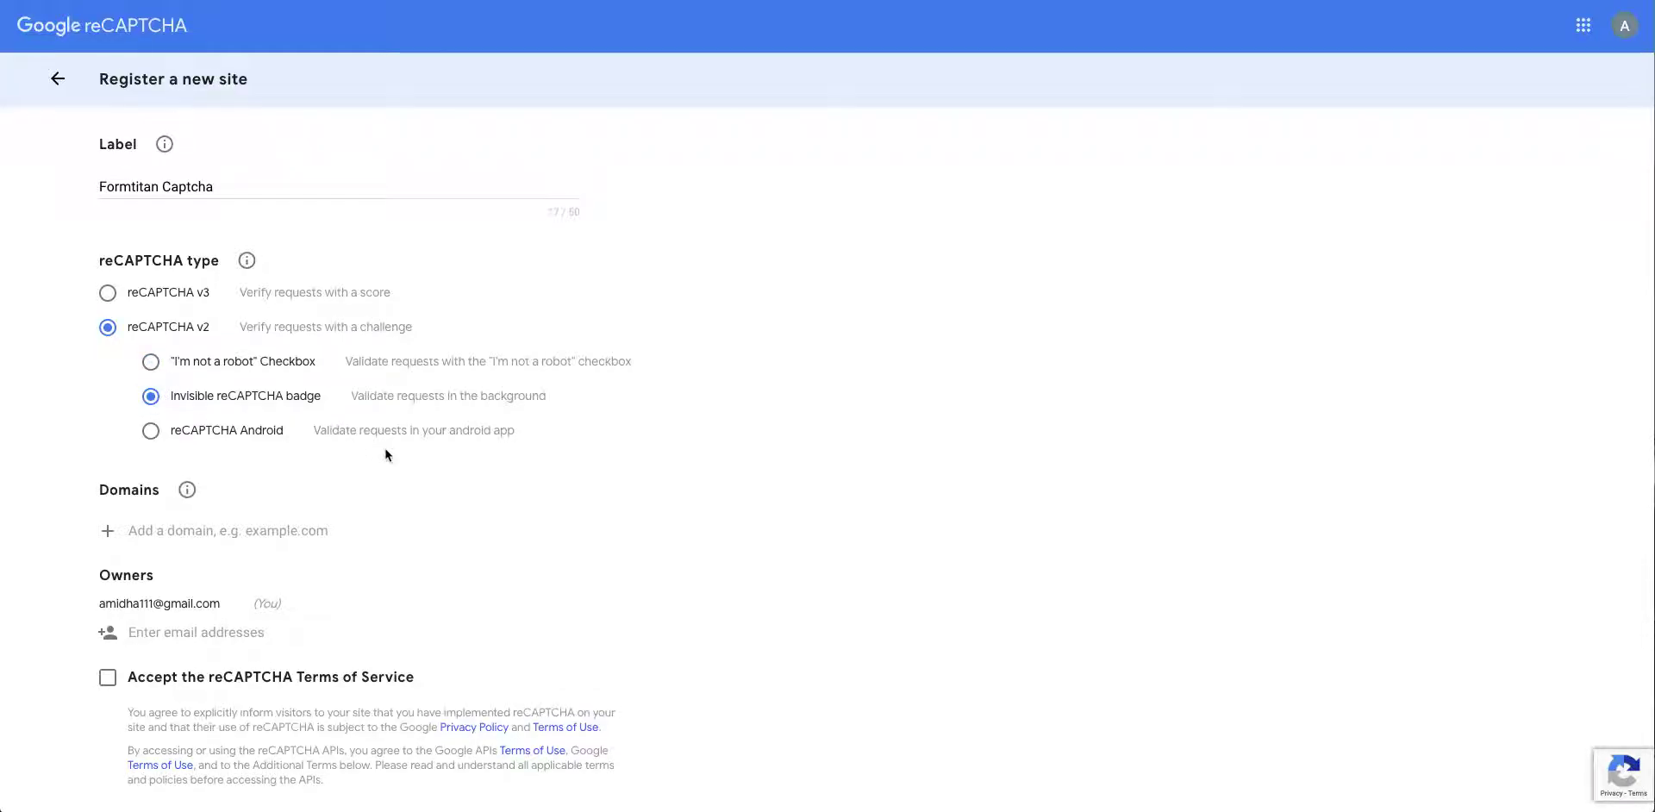
scroll(386, 454, down, 2)
click(213, 393)
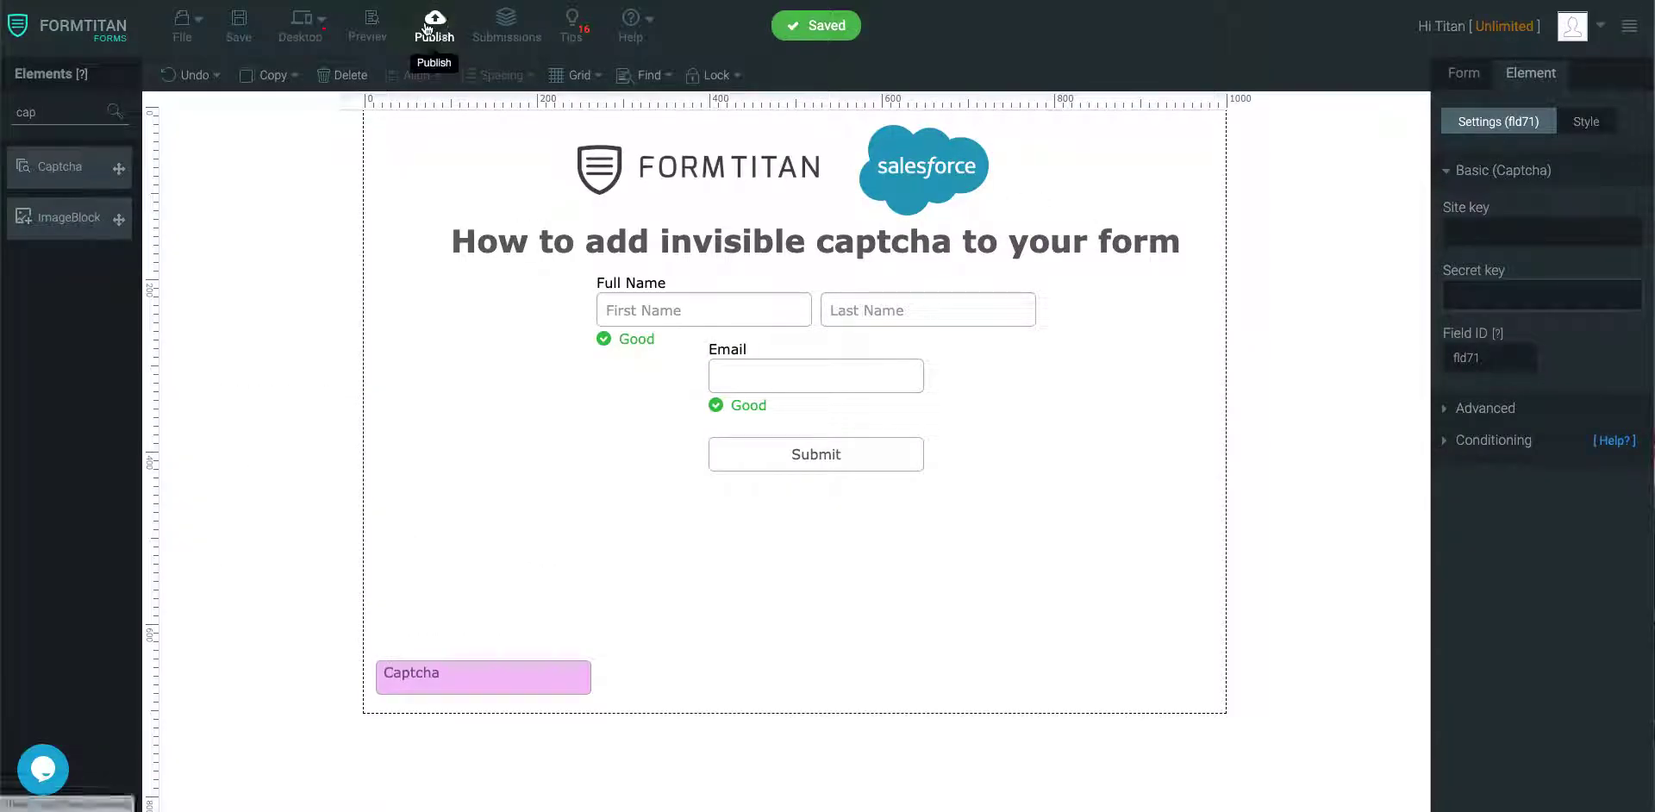
Select the amidha111.docstitan.com form URL in FormTitan's Publish dialog
click(427, 26)
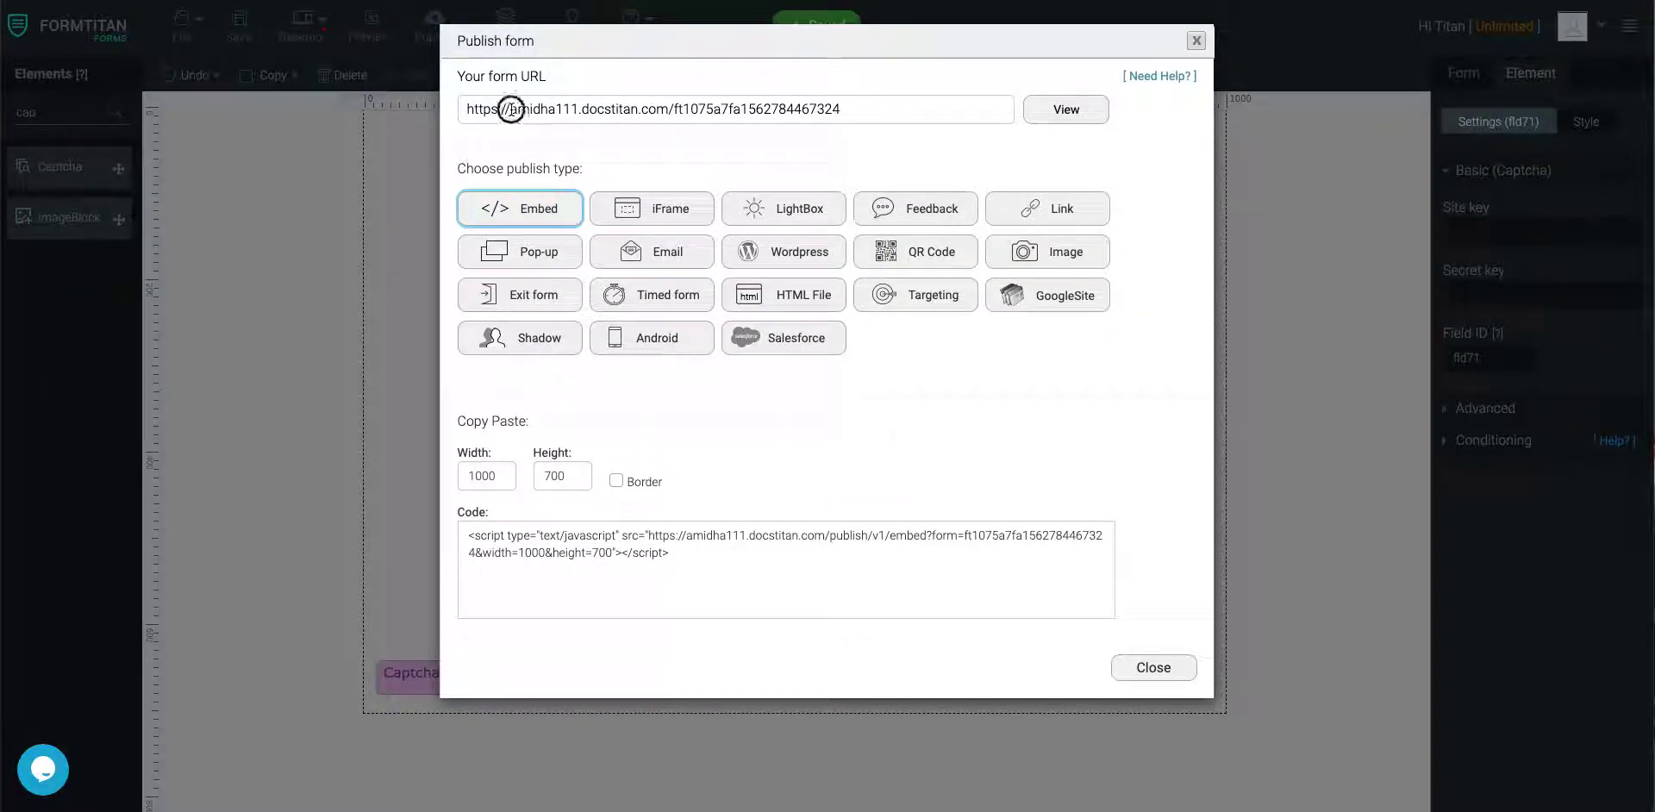
drag(509, 108, 664, 110)
triple_click(663, 110)
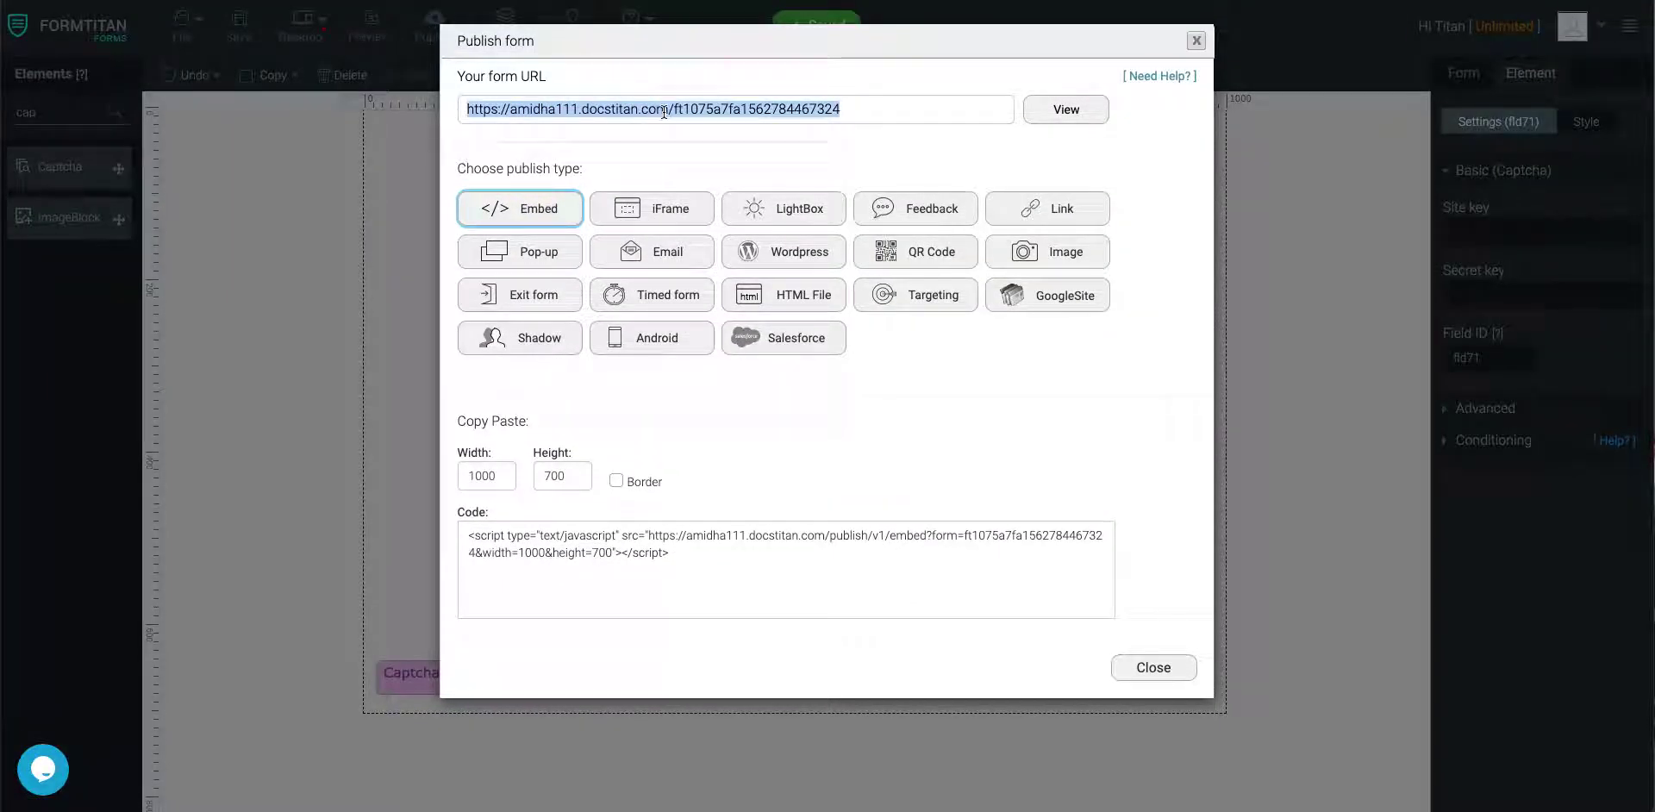
click(664, 110)
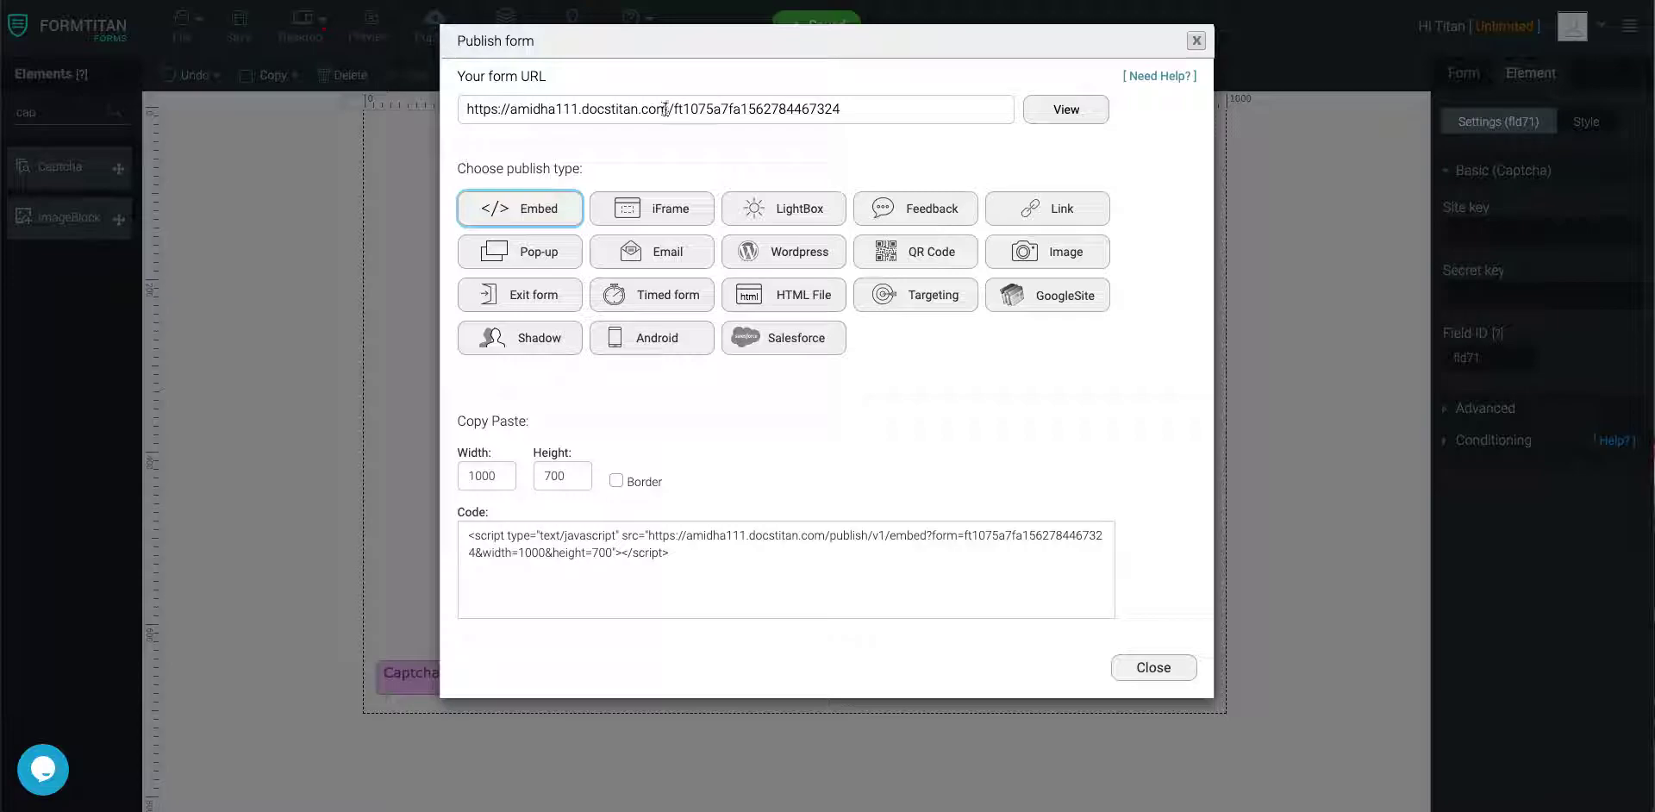
drag(664, 108, 509, 111)
triple_click(512, 112)
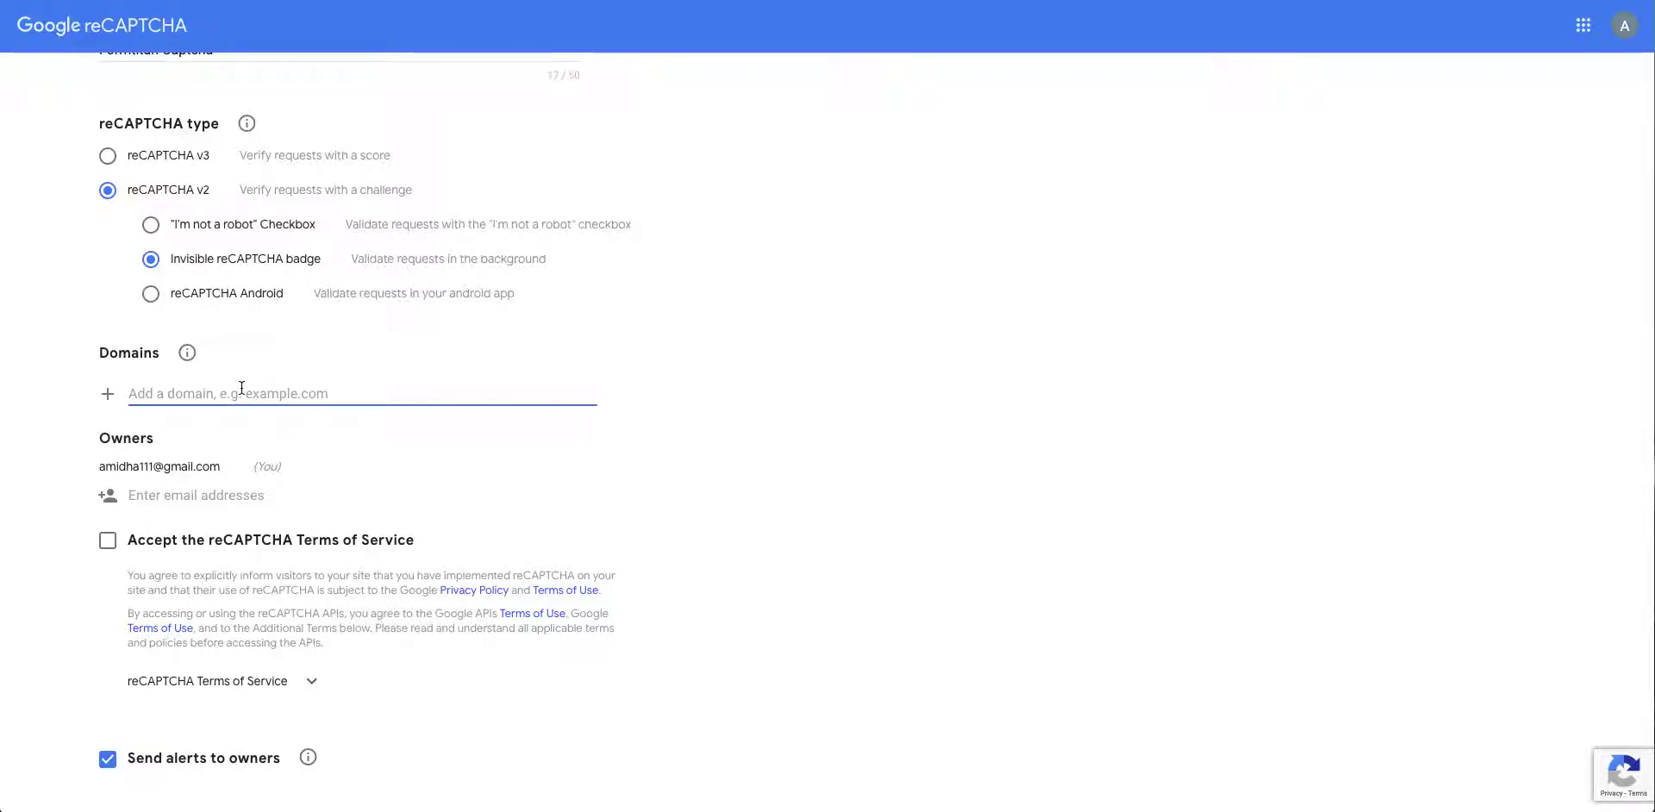
Add amidha111.docstitan.com as the domain and accept the reCAPTCHA Terms of Service
text(amidha111)
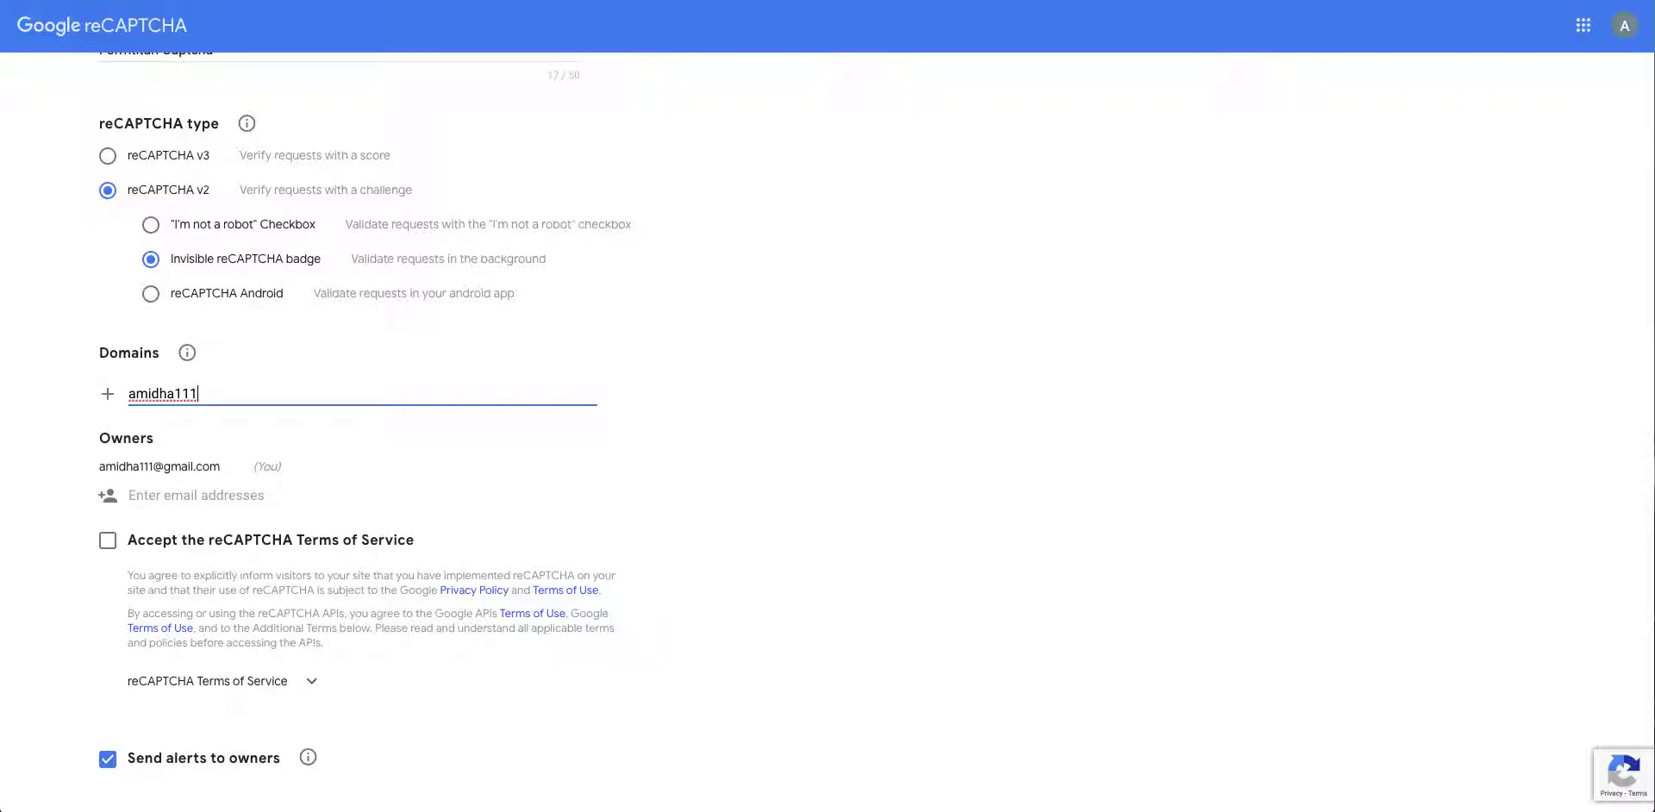
text(.docstita)
text(n.com)
click(106, 401)
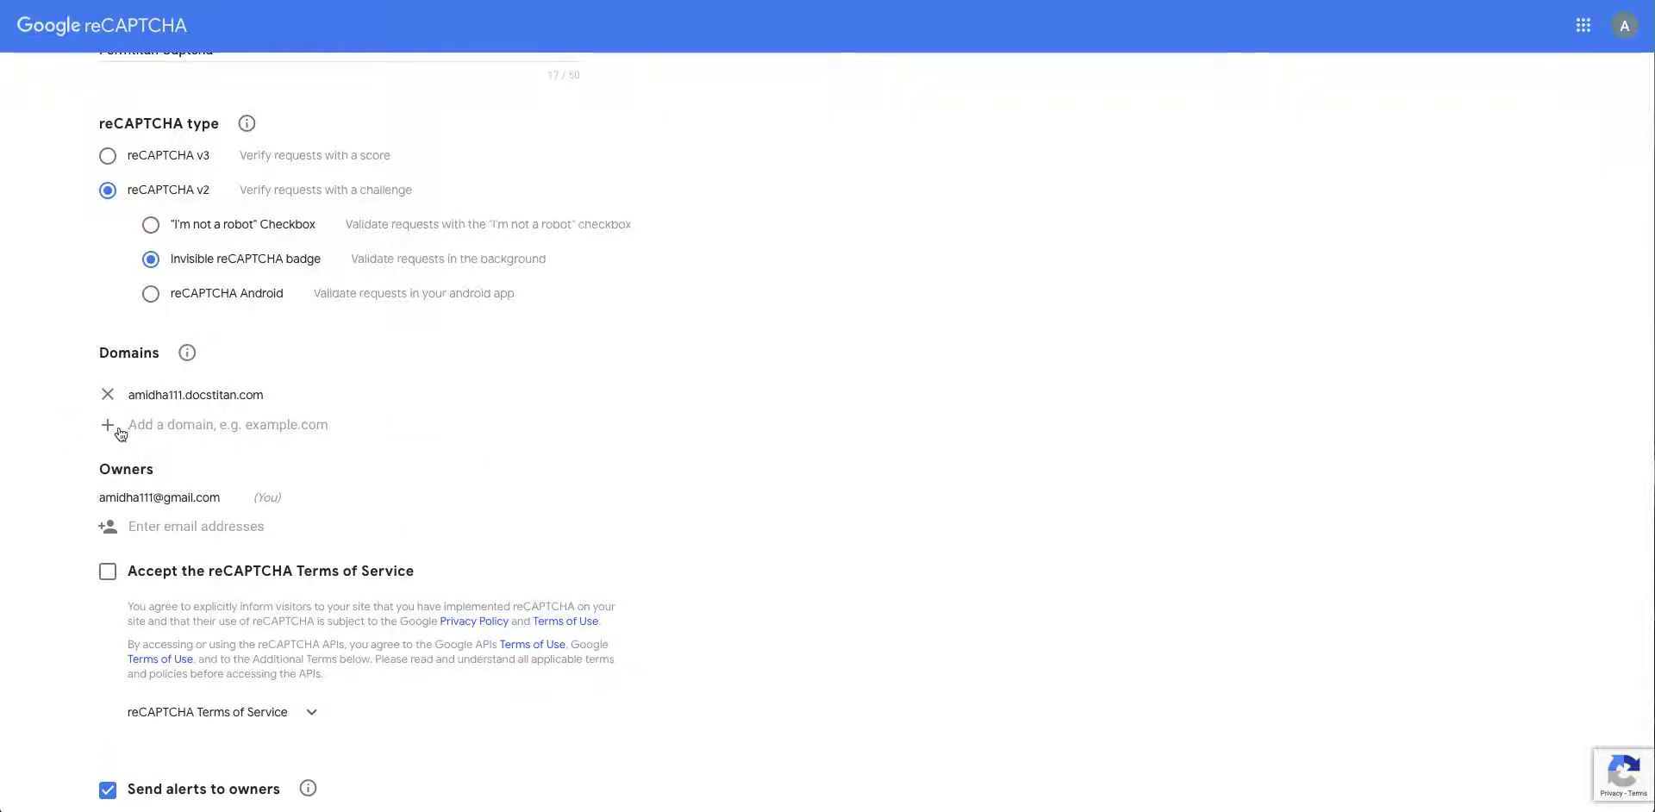
scroll(360, 541, down, 1)
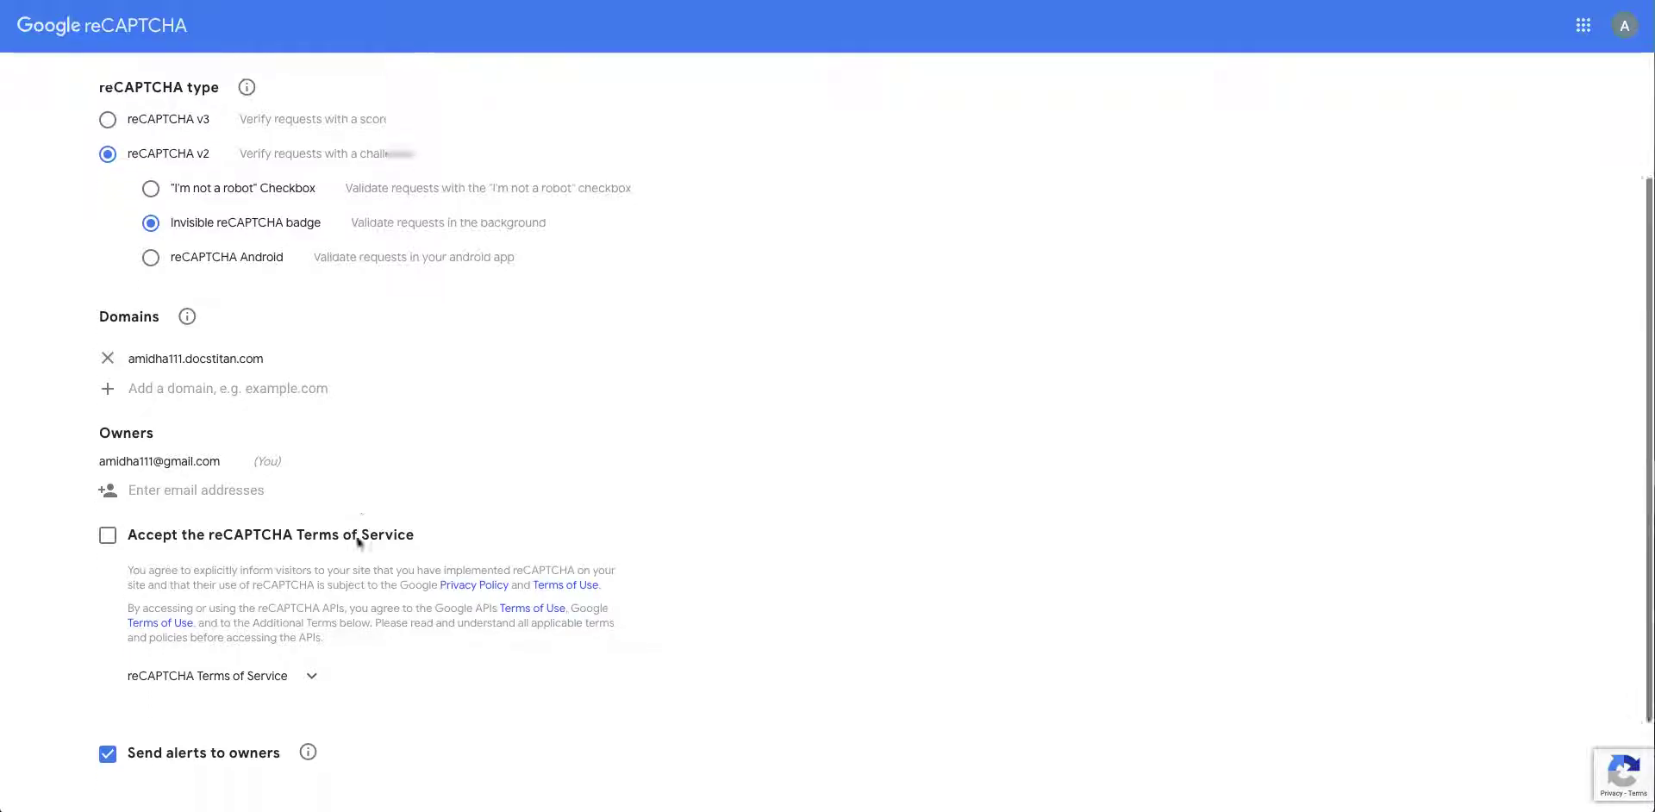
click(107, 509)
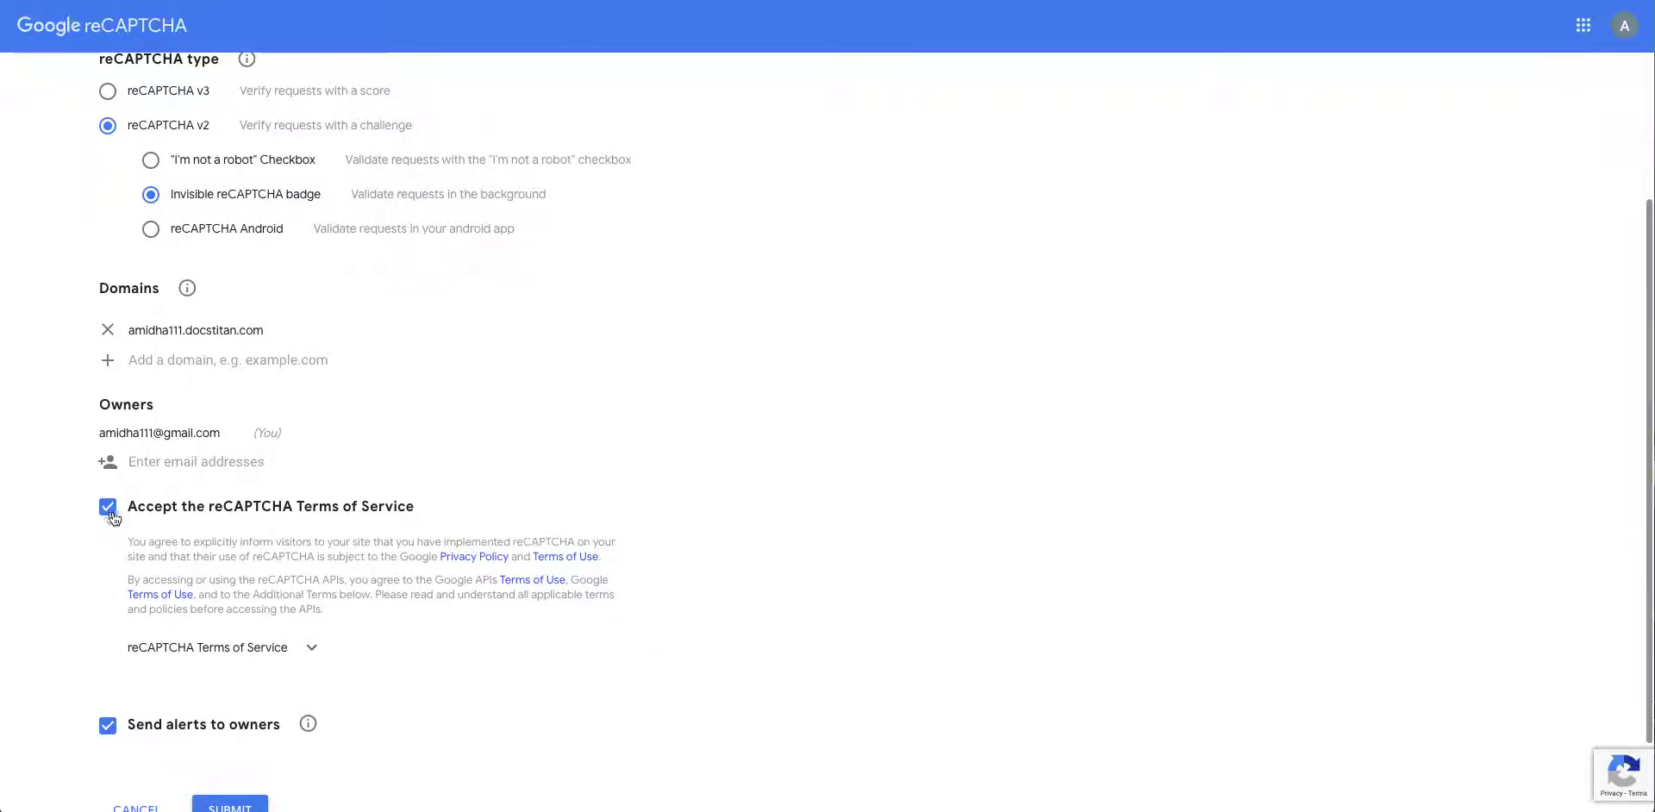
scroll(251, 483, down, 1)
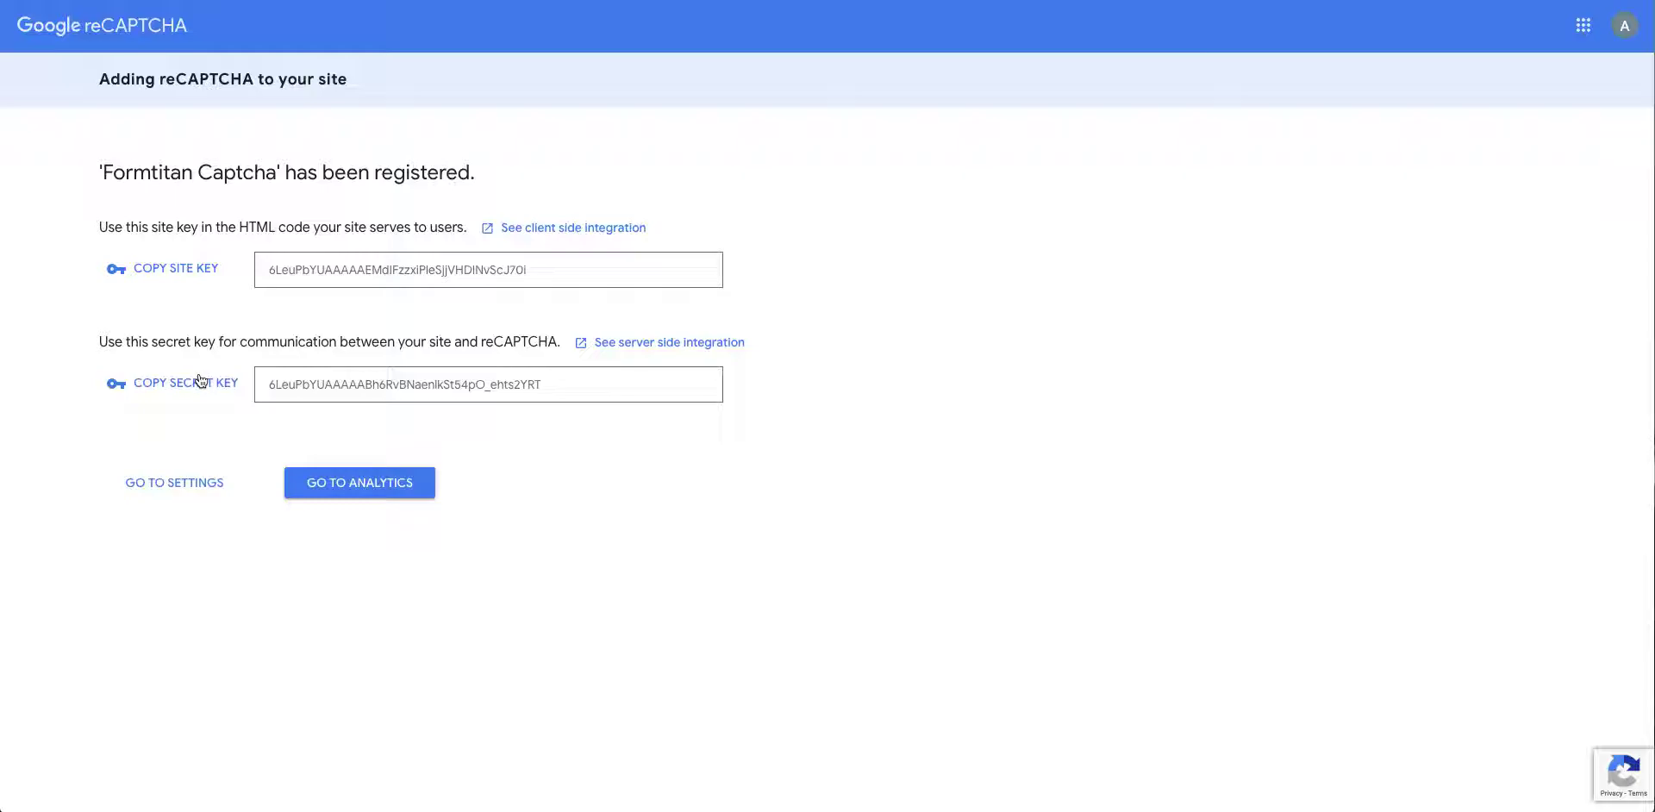
Set Formtitan Captcha's security preference slider to Most secure and save
click(188, 483)
scroll(206, 469, down, 3)
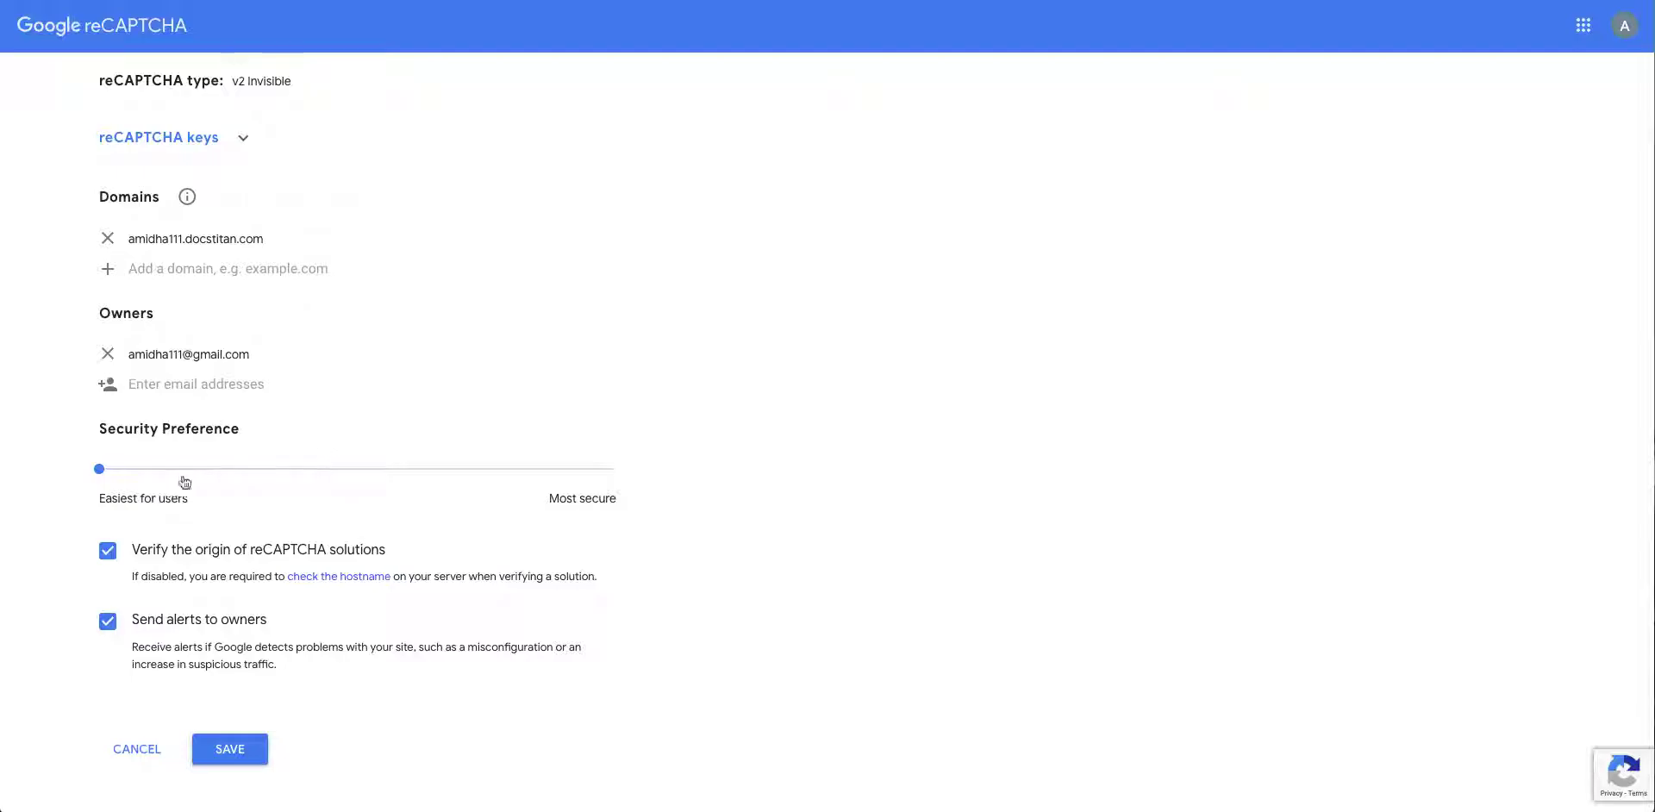
drag(99, 470, 633, 493)
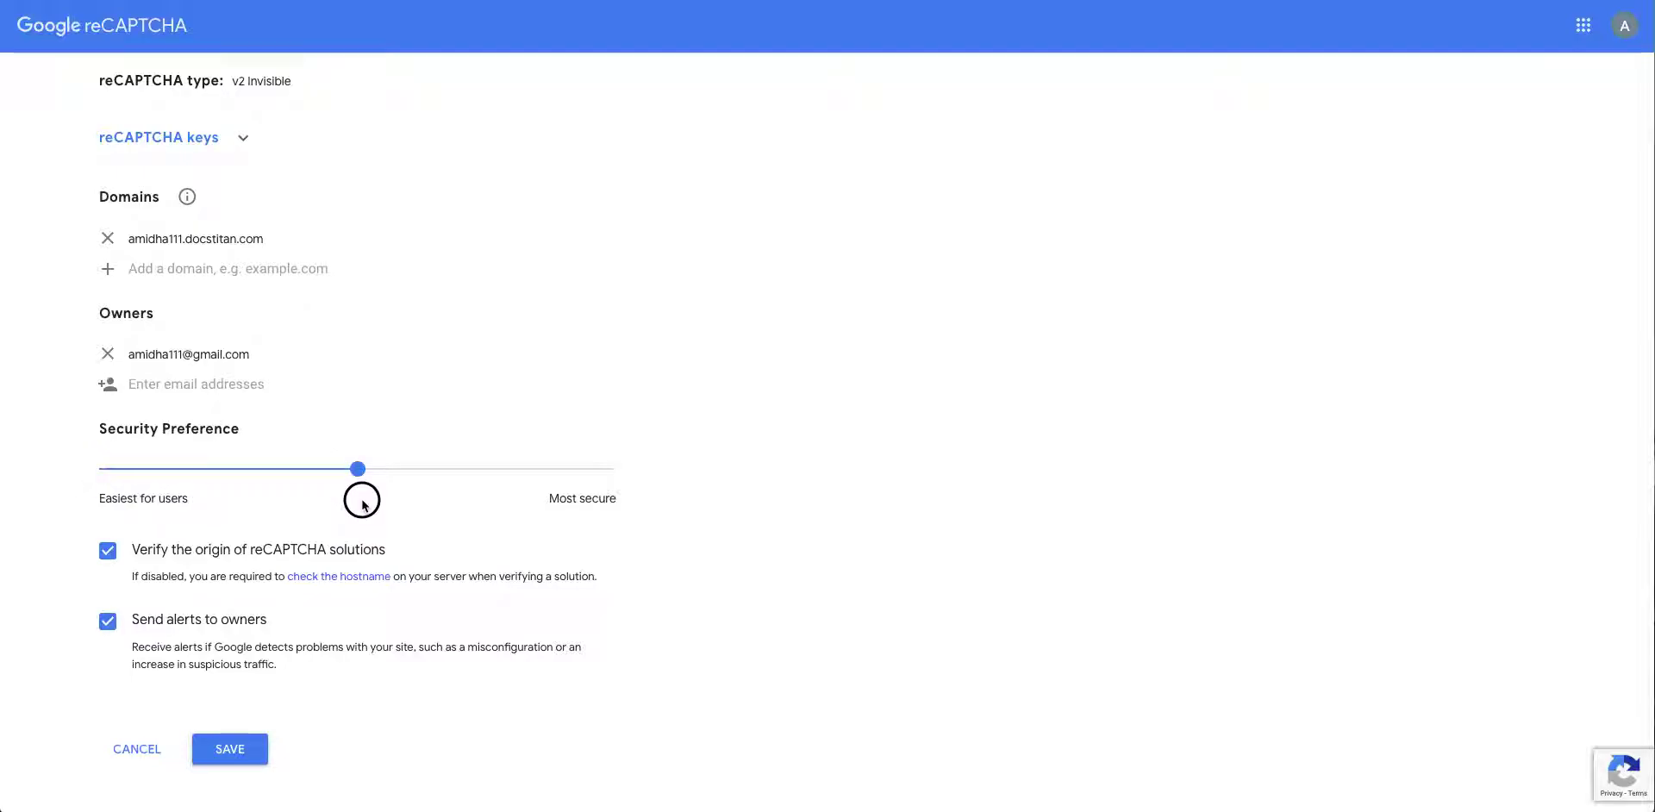
click(233, 750)
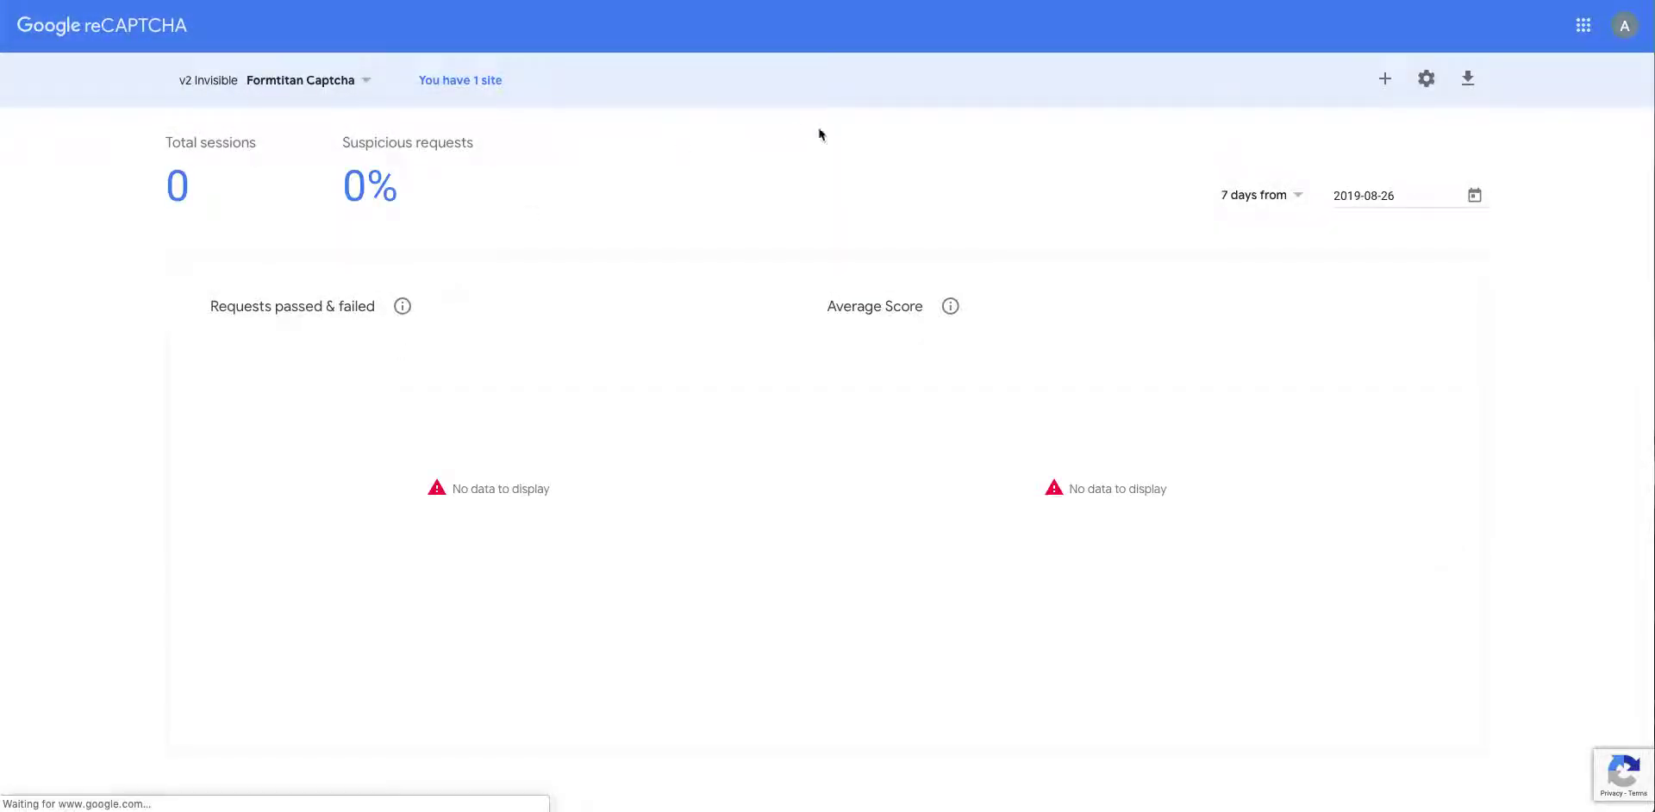
Copy the reCAPTCHA site key into the FormTitan Captcha's Site key field
click(1424, 81)
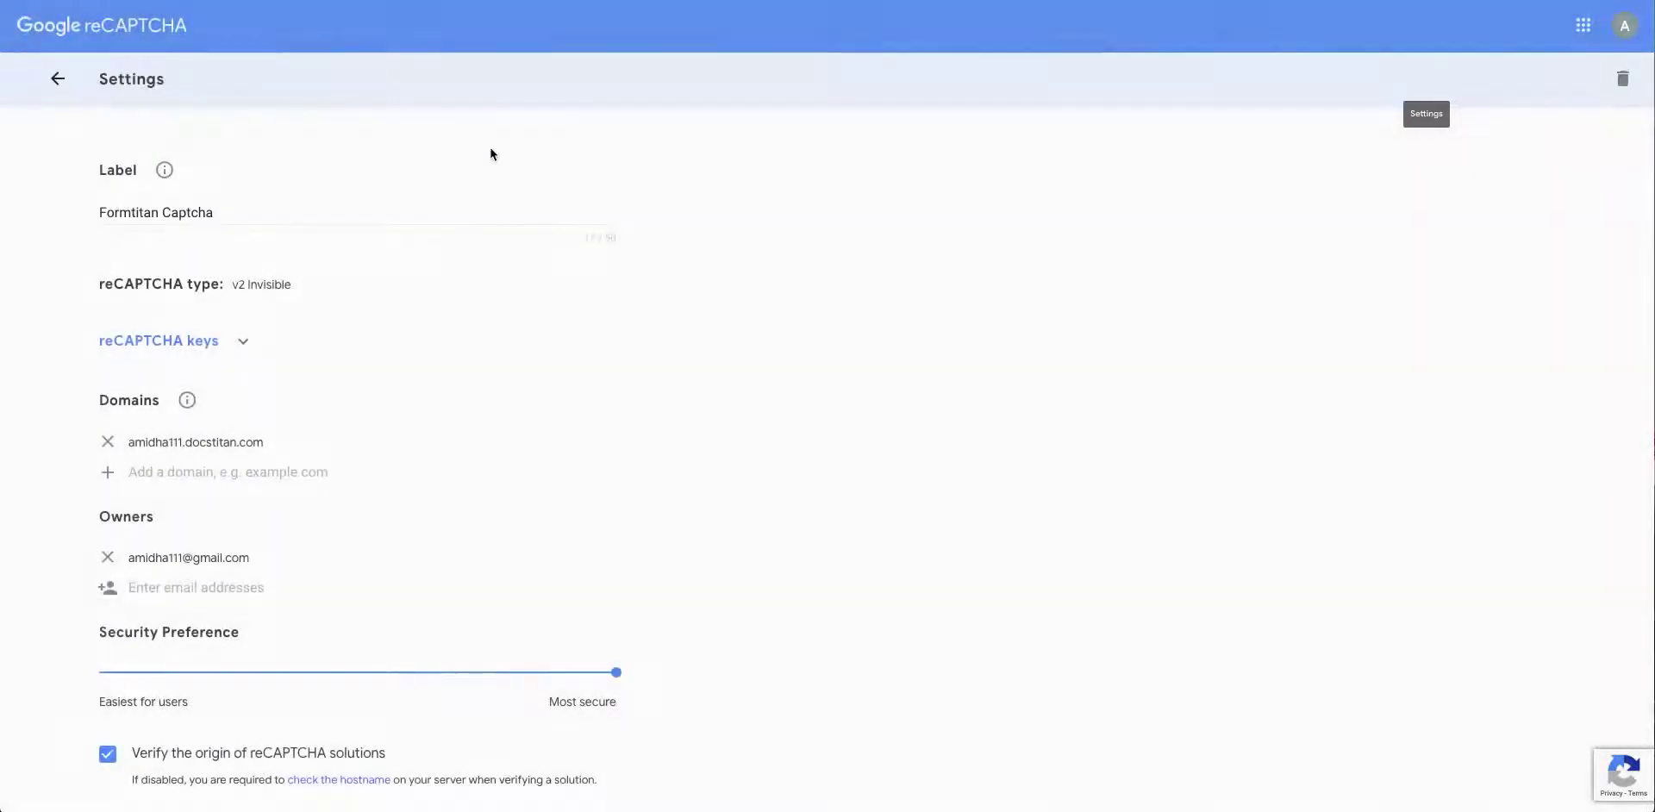
click(184, 339)
click(152, 421)
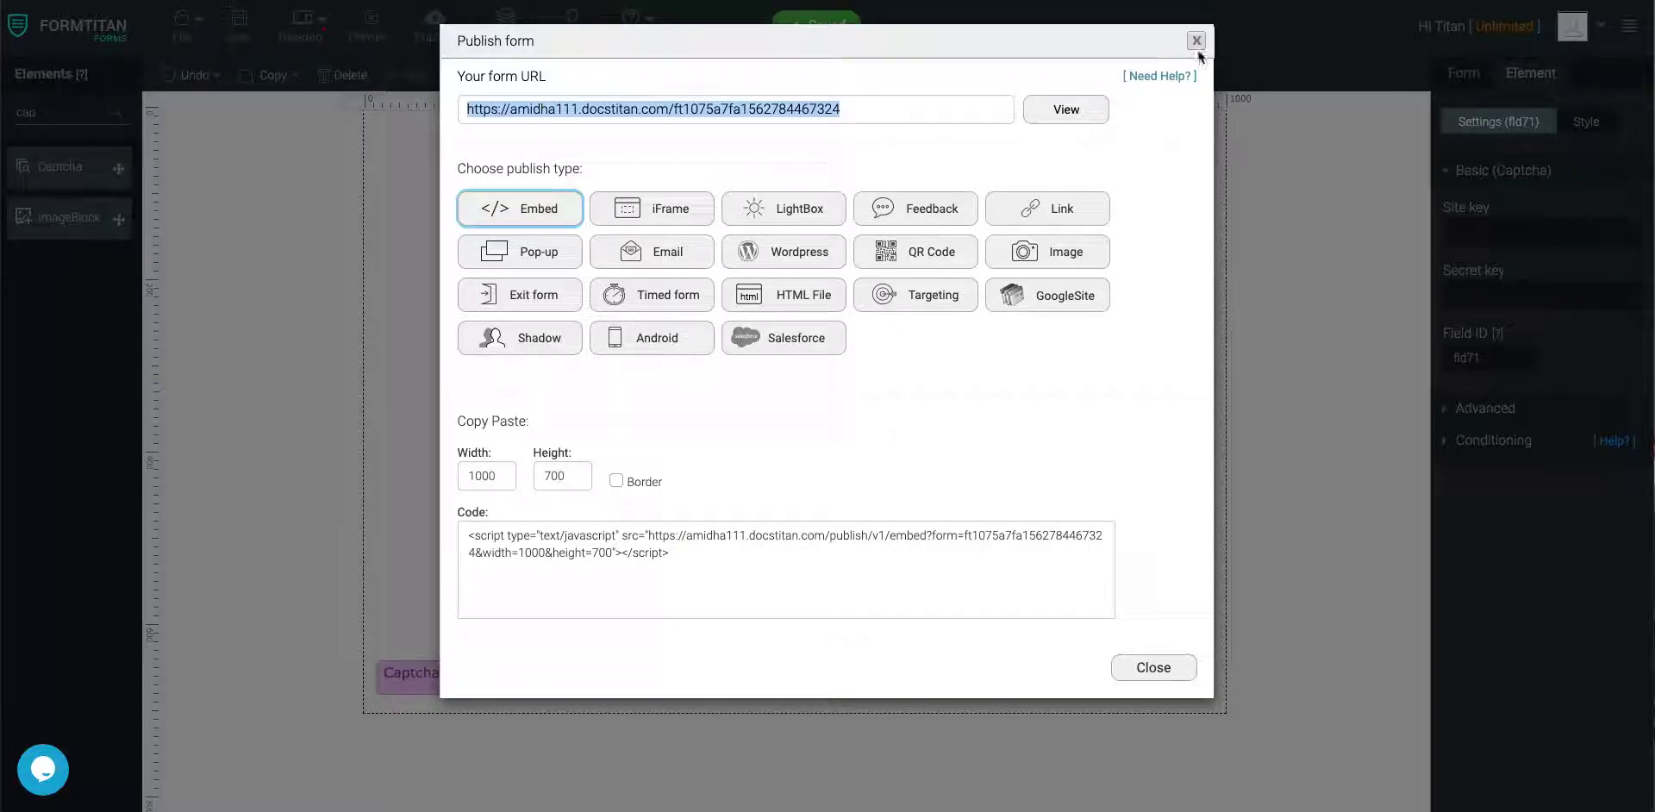
click(1196, 42)
click(1536, 225)
key(ctrl+v)
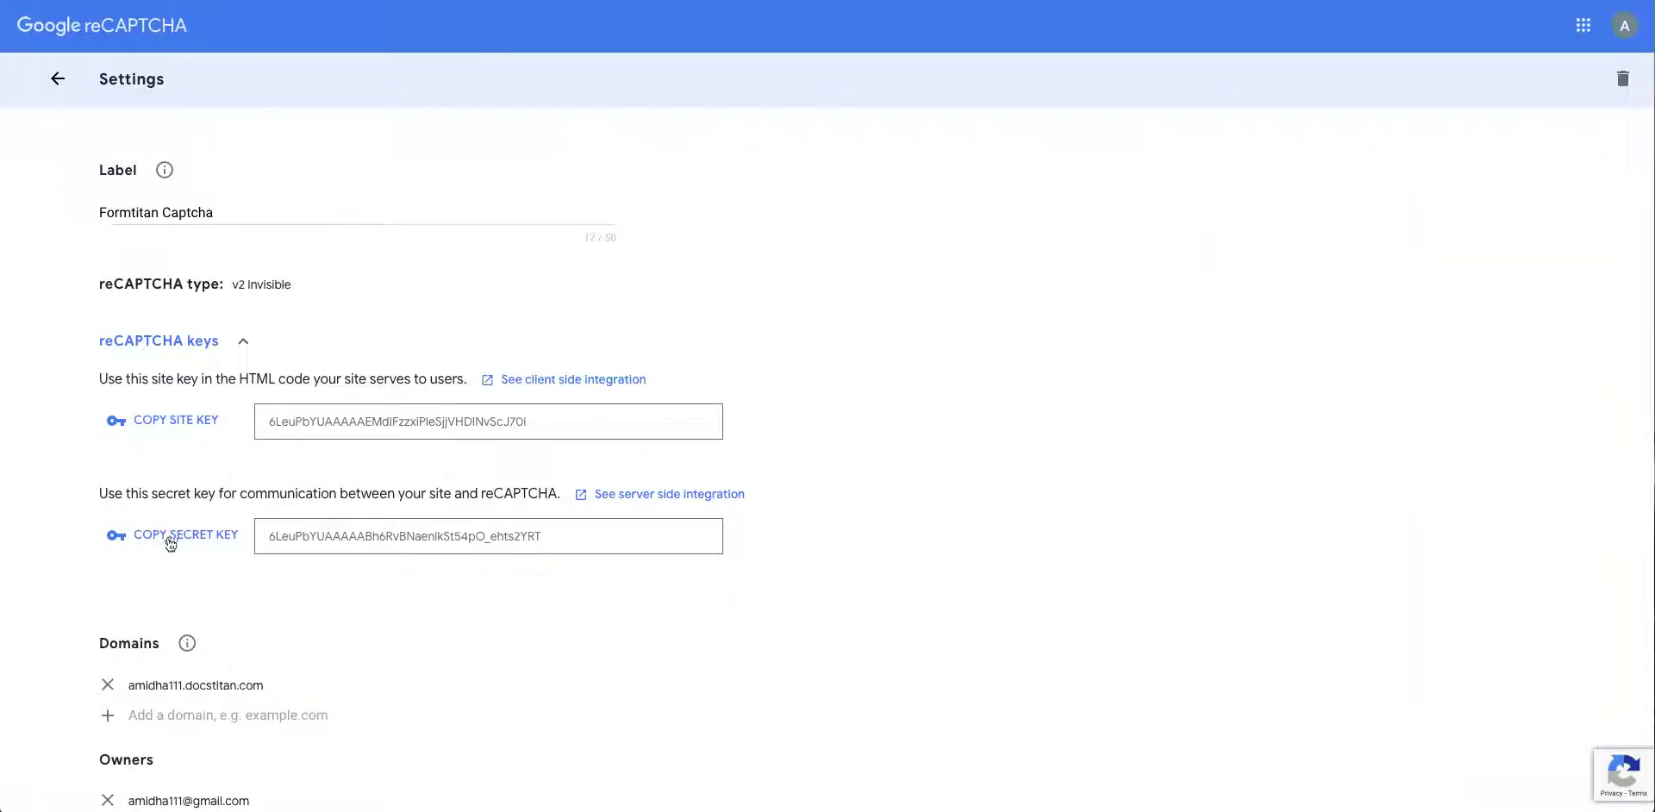
Copy the secret key into the Secret key field, save, and publish the form
click(171, 536)
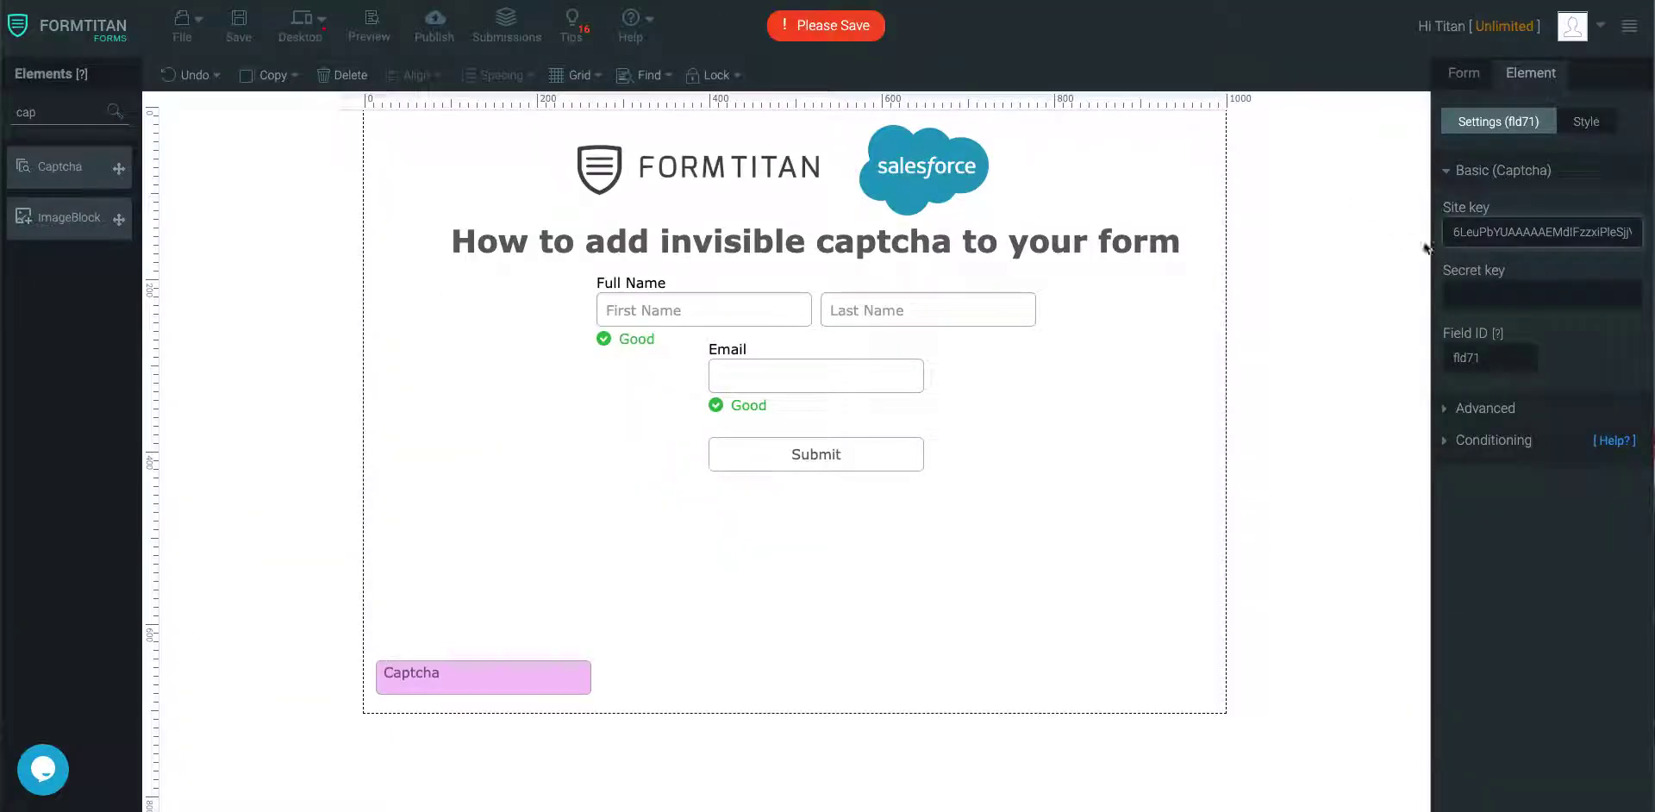
click(1497, 306)
key(ctrl+v)
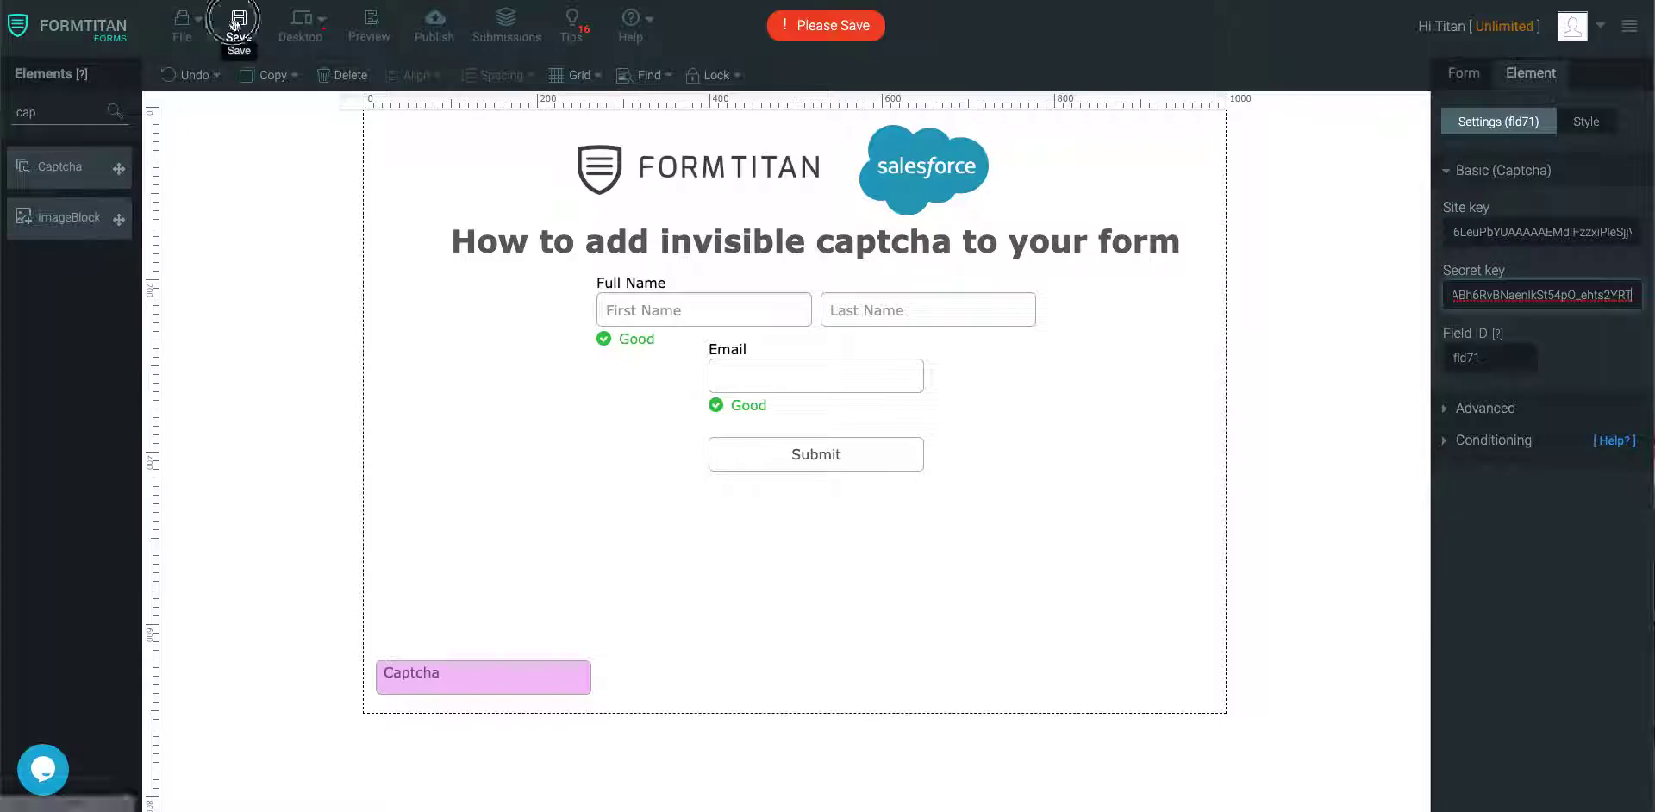
click(239, 22)
click(426, 21)
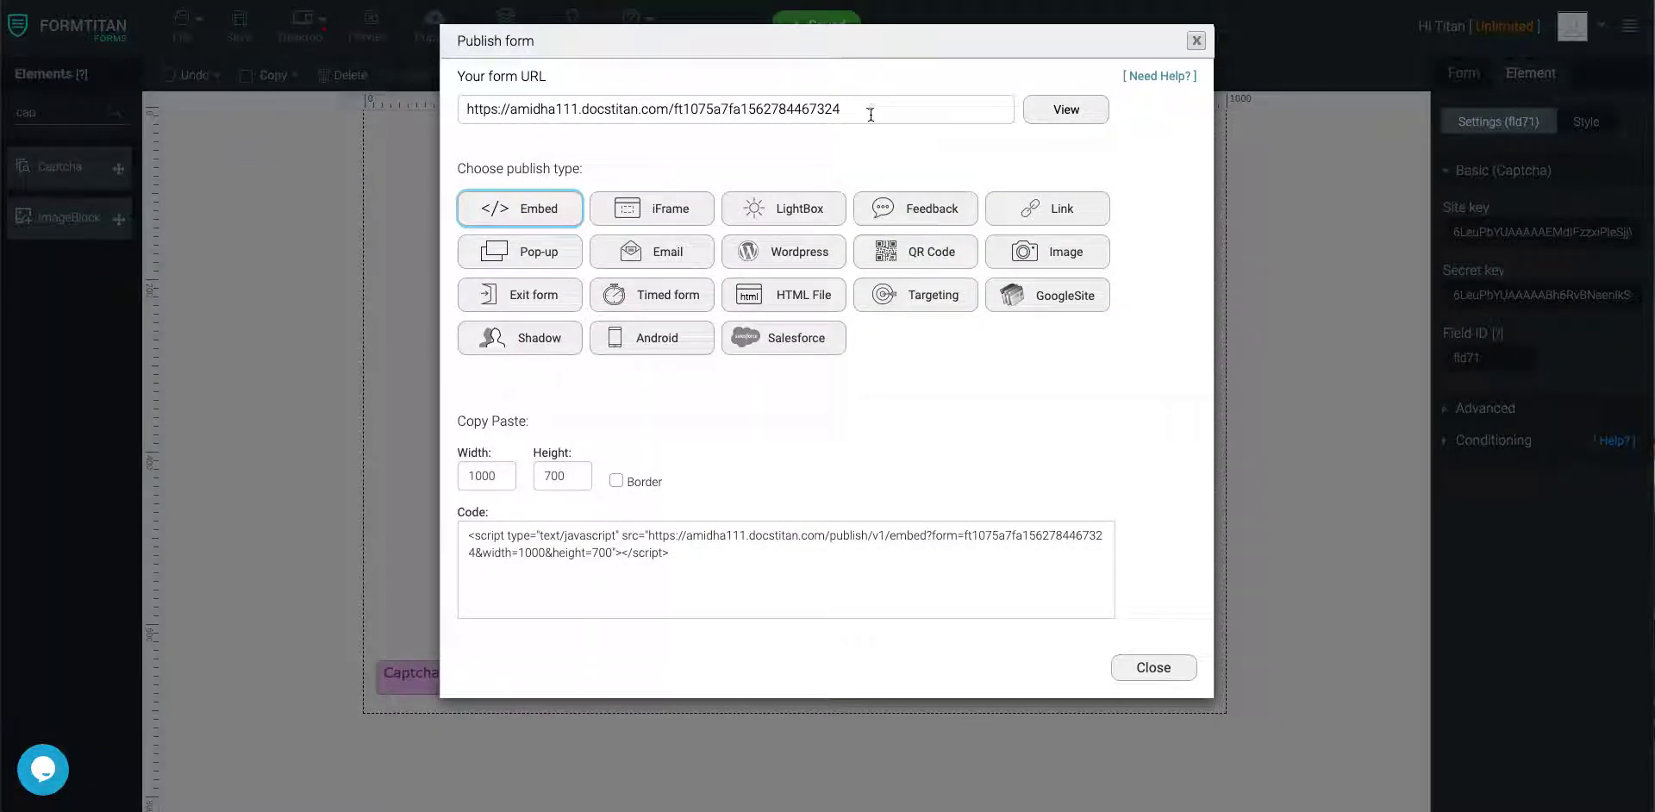
drag(866, 109, 467, 106)
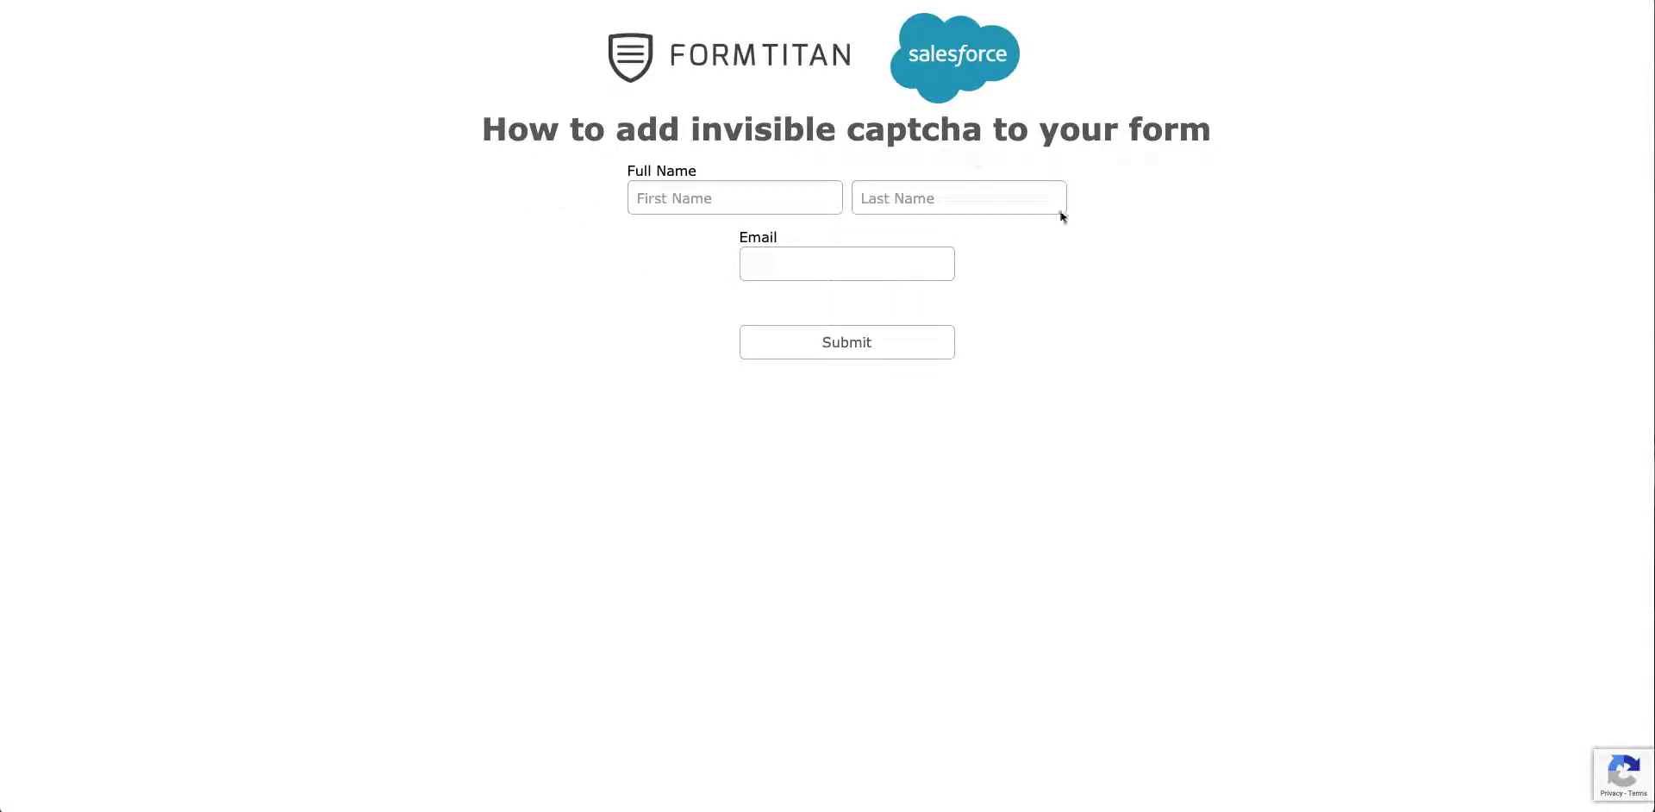
mouse_move(1539, 773)
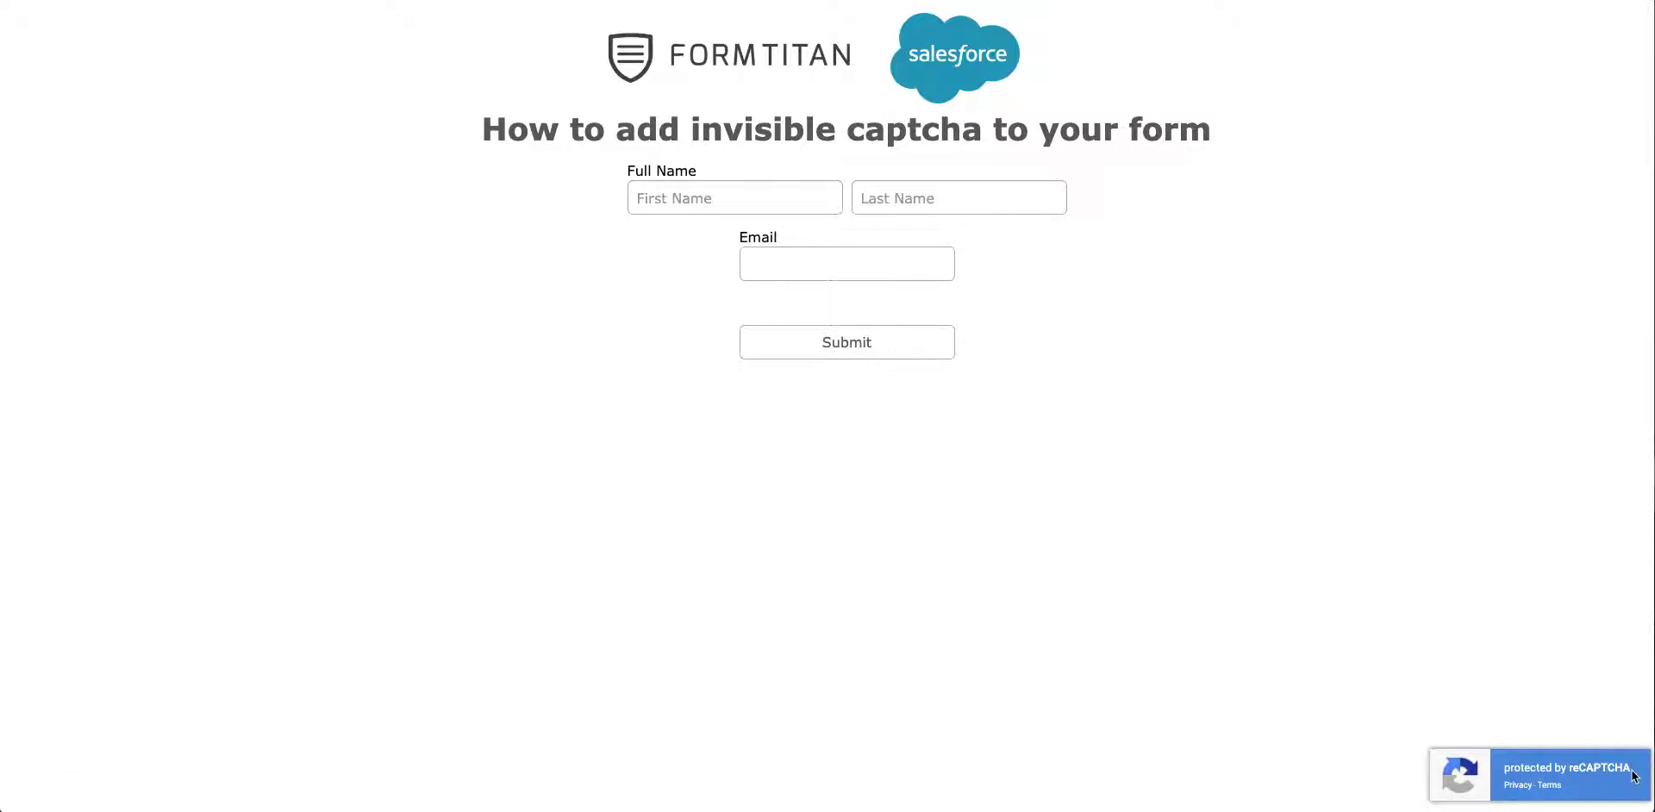
Submit the live form to trigger the invisible reCAPTCHA challenge
click(903, 357)
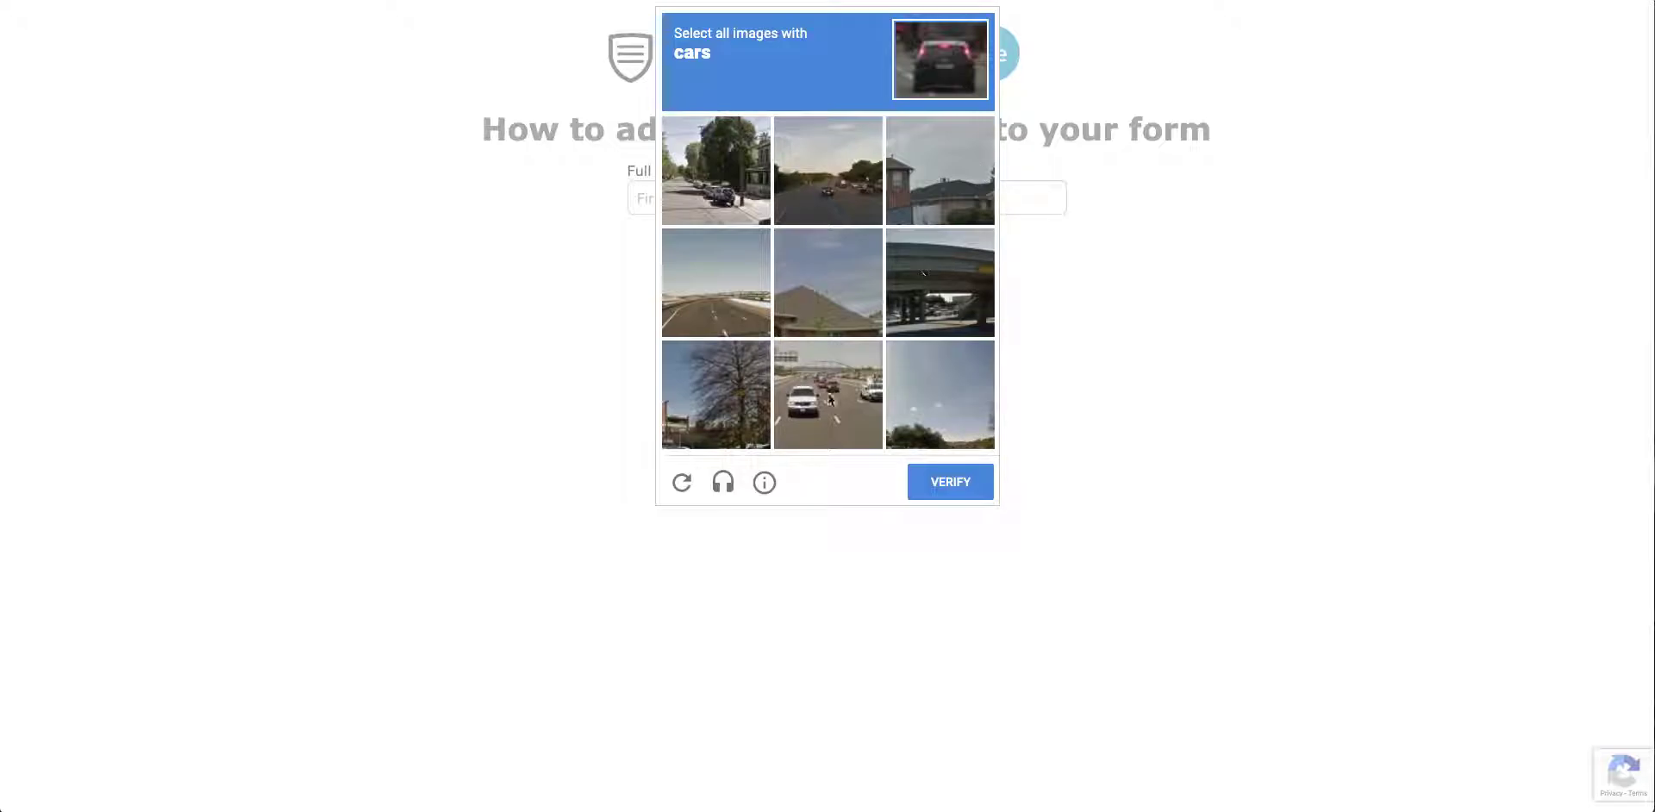
Solve the reCAPTCHA by selecting the three car images and verifying
click(826, 404)
click(853, 177)
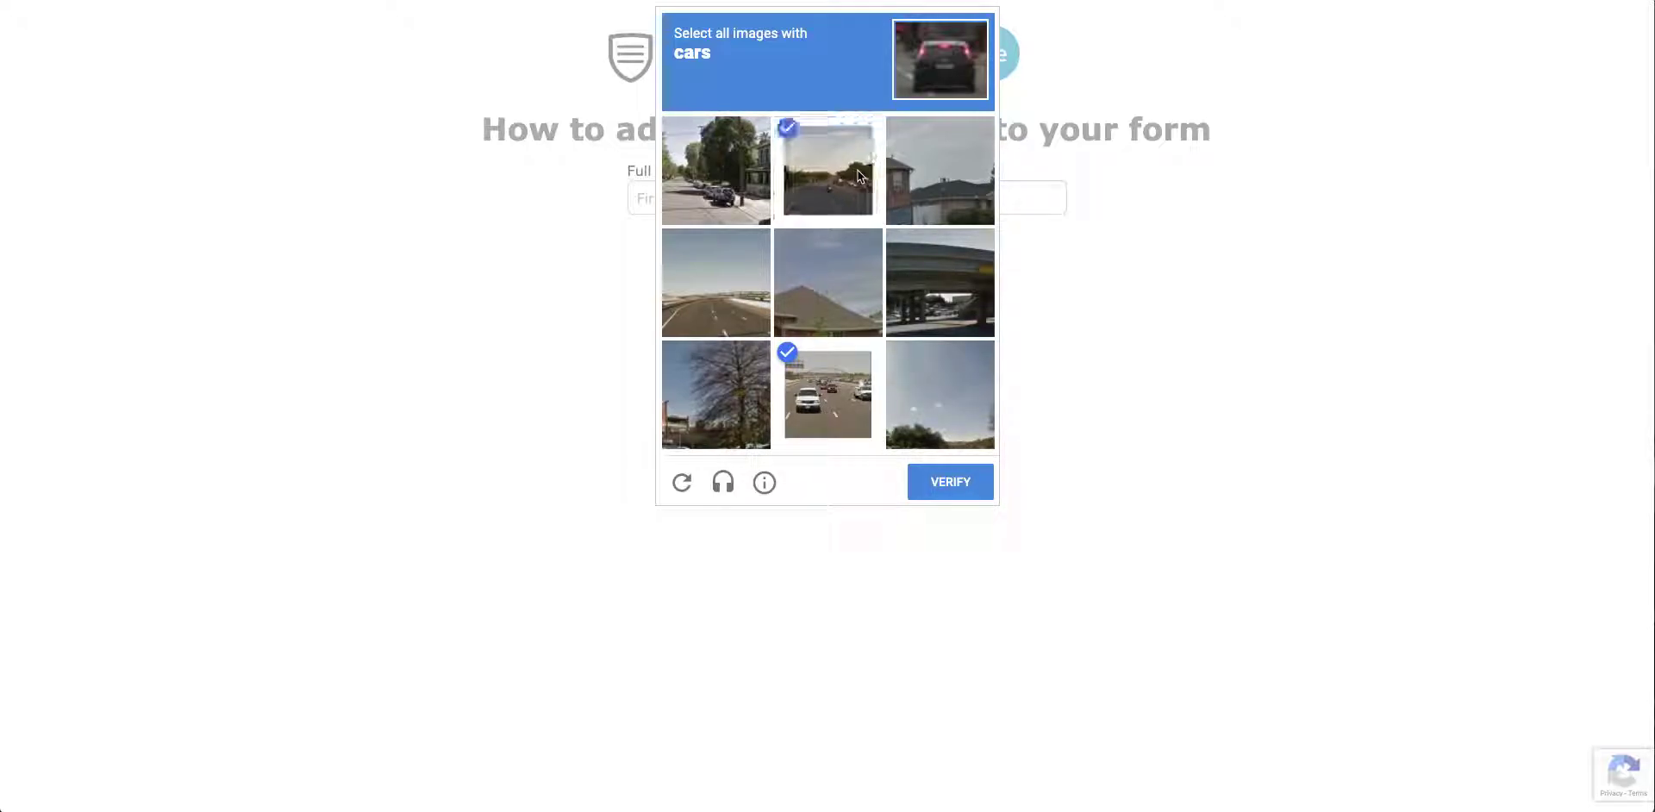
click(743, 181)
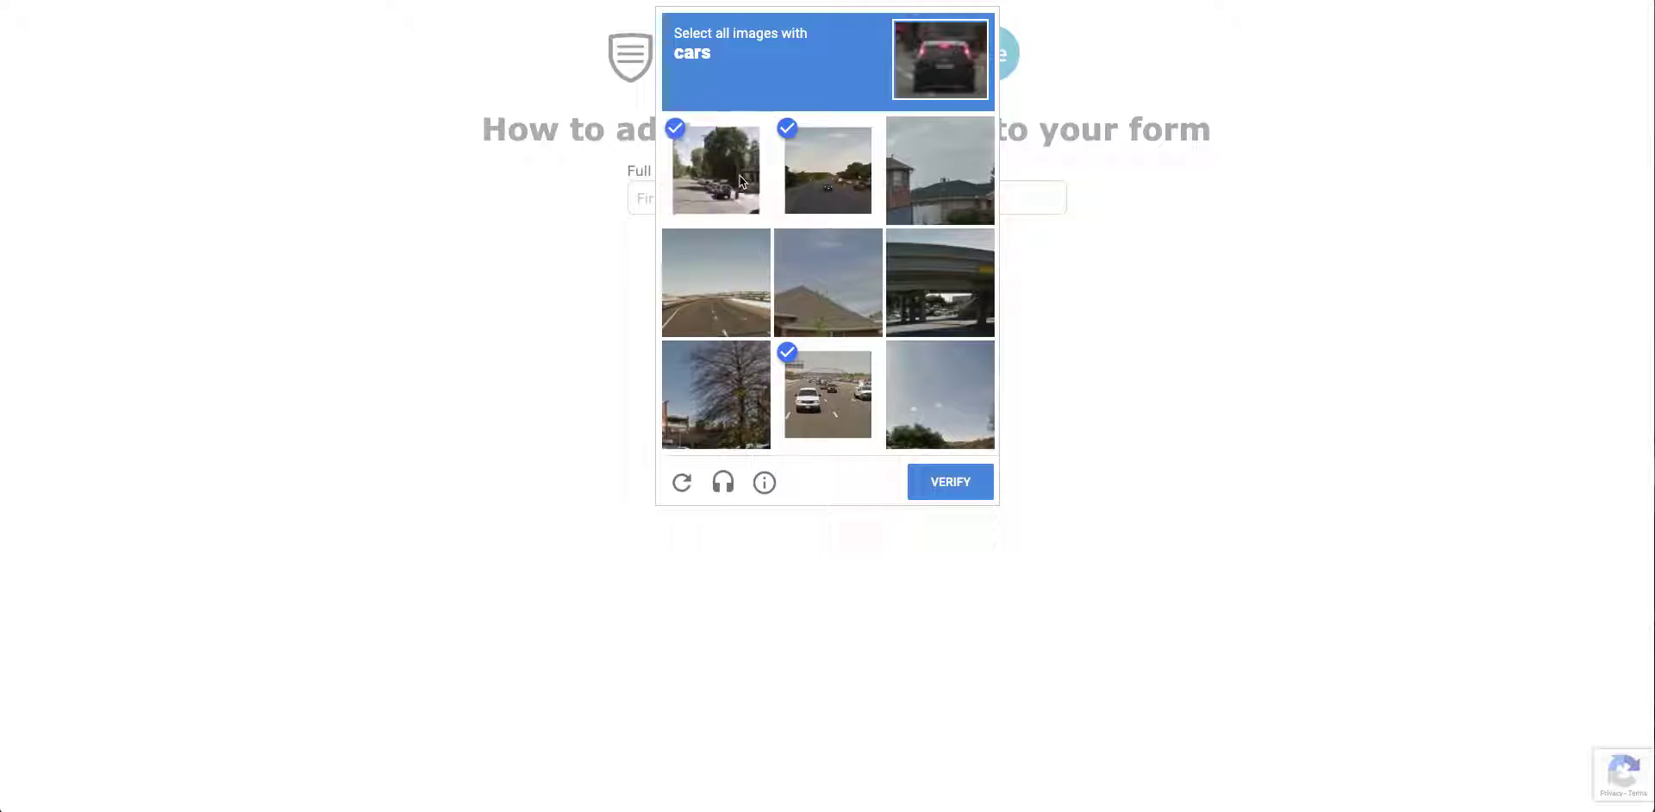
click(979, 483)
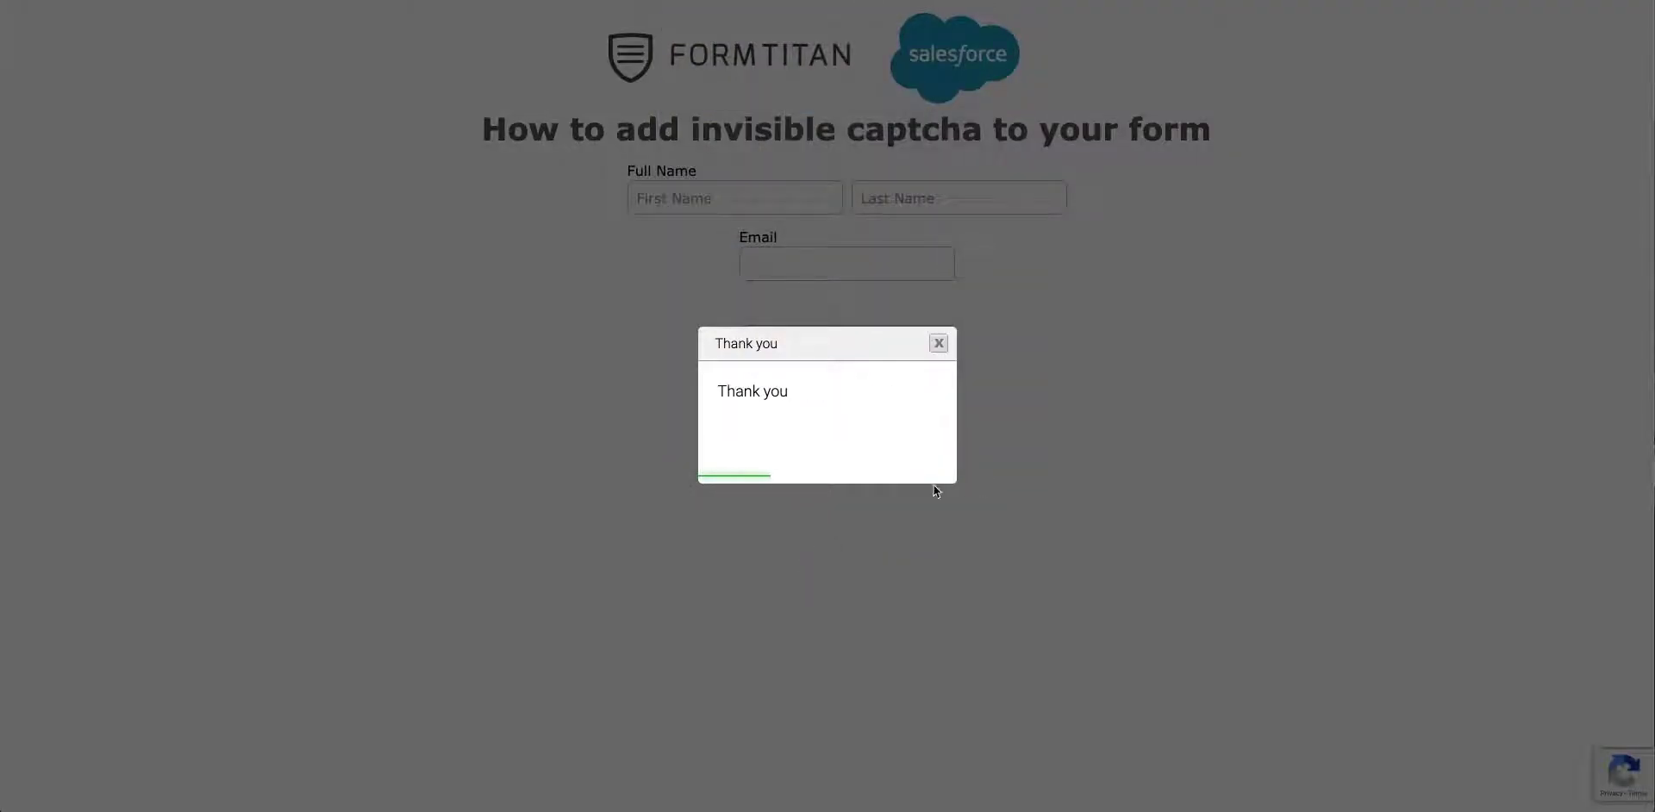